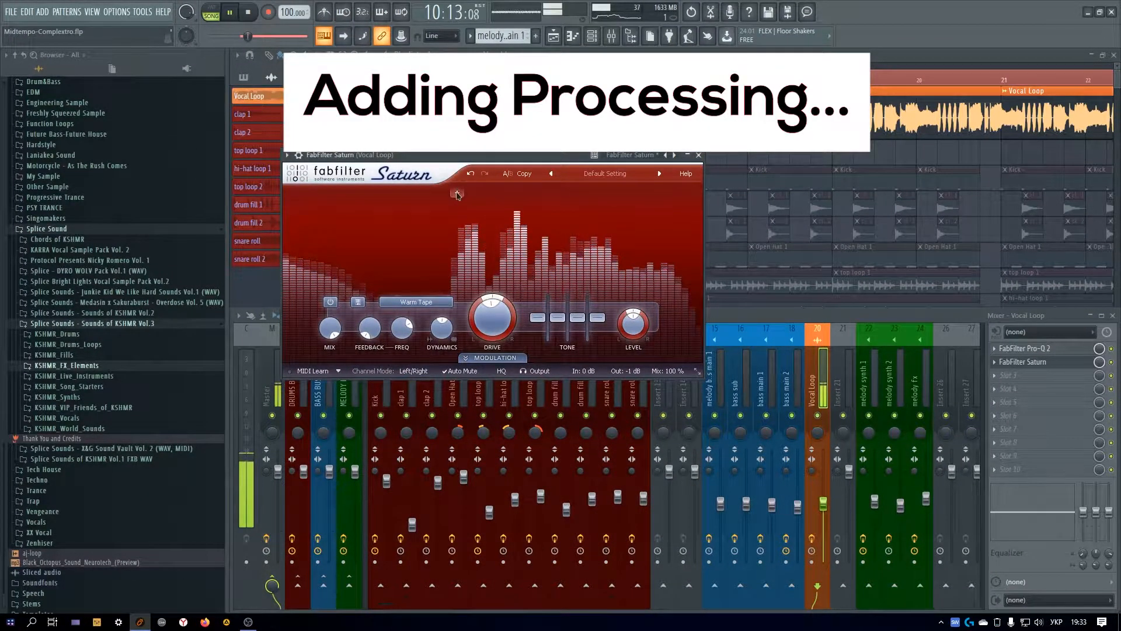
# - Split FabFilter Saturn into two bands, lower the low band's level, shift the crossover down, and set Band 2 drive to about 18.7%
pyautogui.click(457, 194)
pyautogui.moveTo(374, 241); pyautogui.dragTo(380, 272)
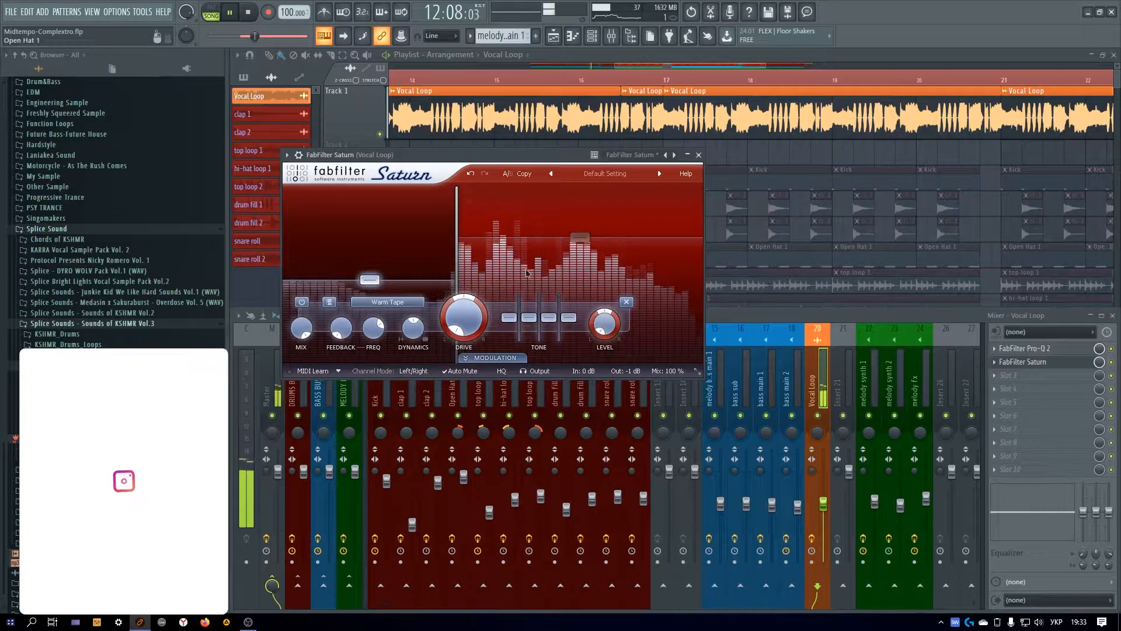
pyautogui.moveTo(451, 259); pyautogui.dragTo(424, 259)
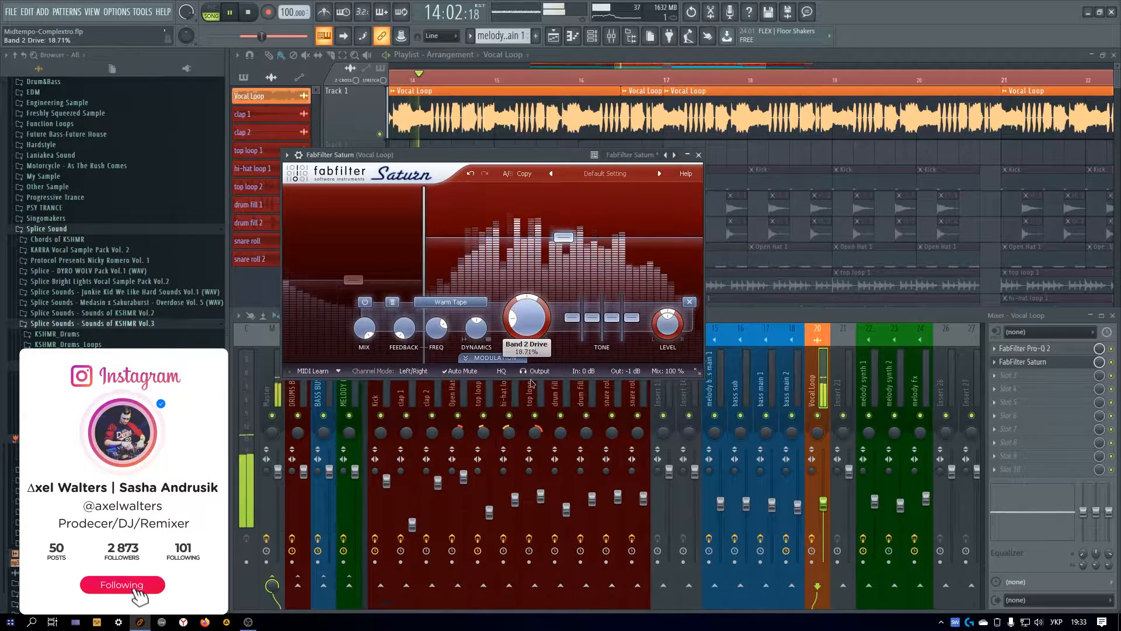
pyautogui.click(698, 155)
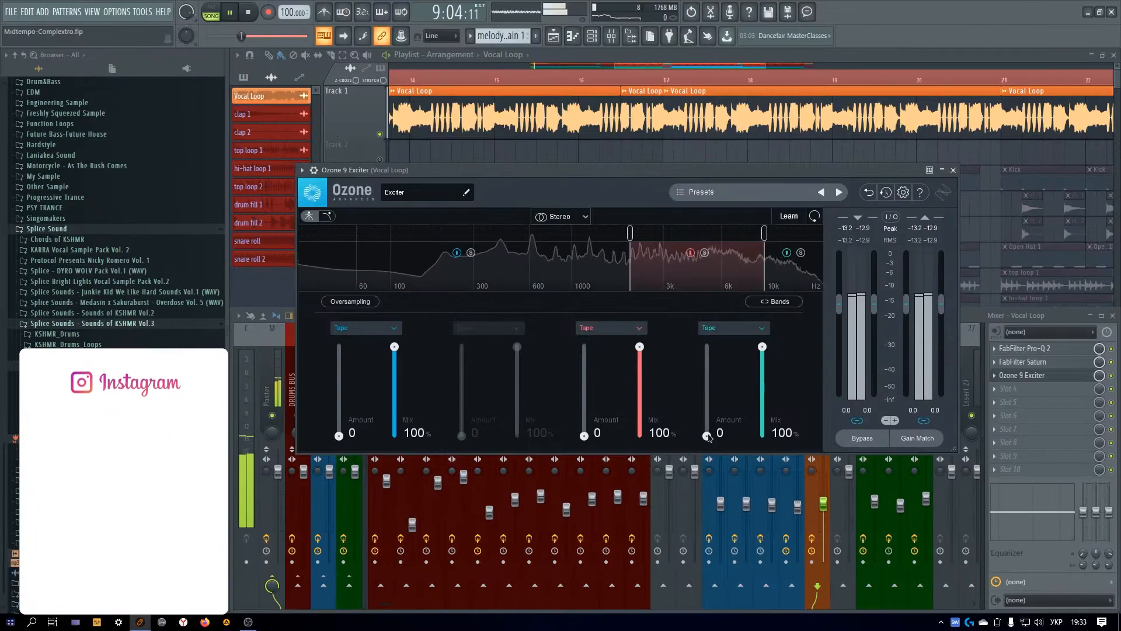
# - Raise the Ozone 9 Exciter amounts to about 6.1 on band 4 and 6.9 on band 3
pyautogui.moveTo(707, 435); pyautogui.dragTo(707, 385)
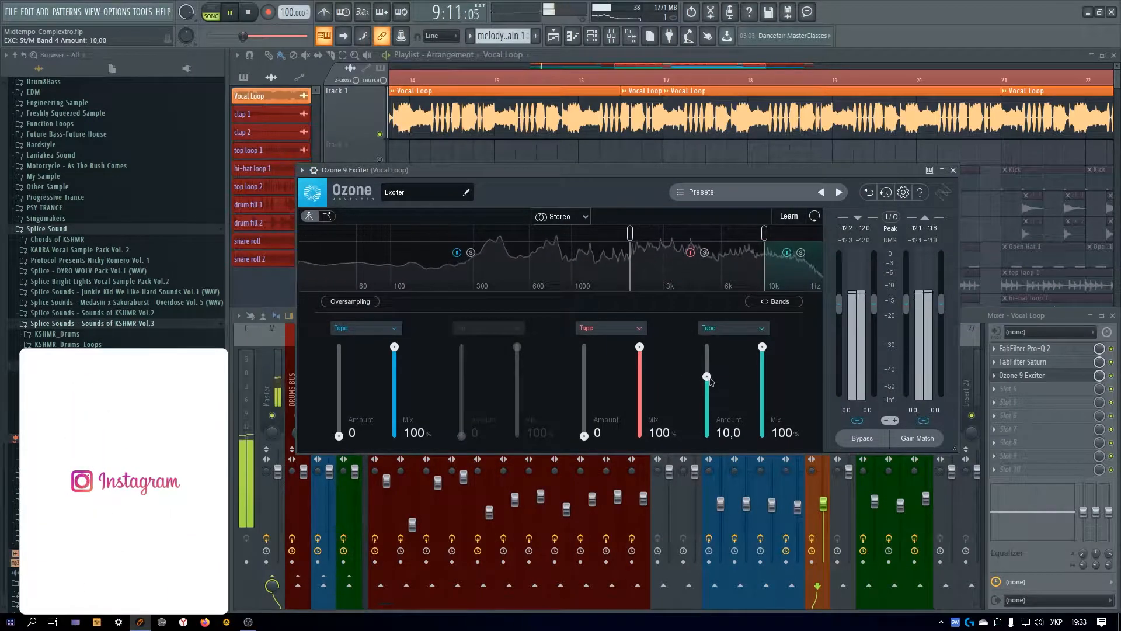
pyautogui.moveTo(584, 435); pyautogui.dragTo(589, 376)
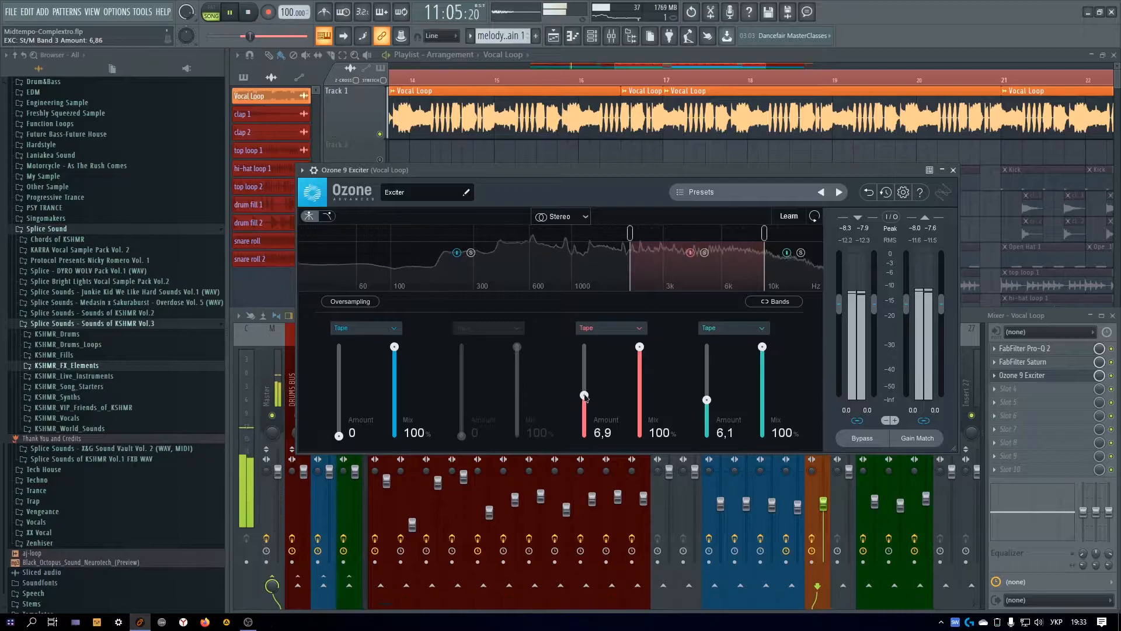
pyautogui.click(953, 170)
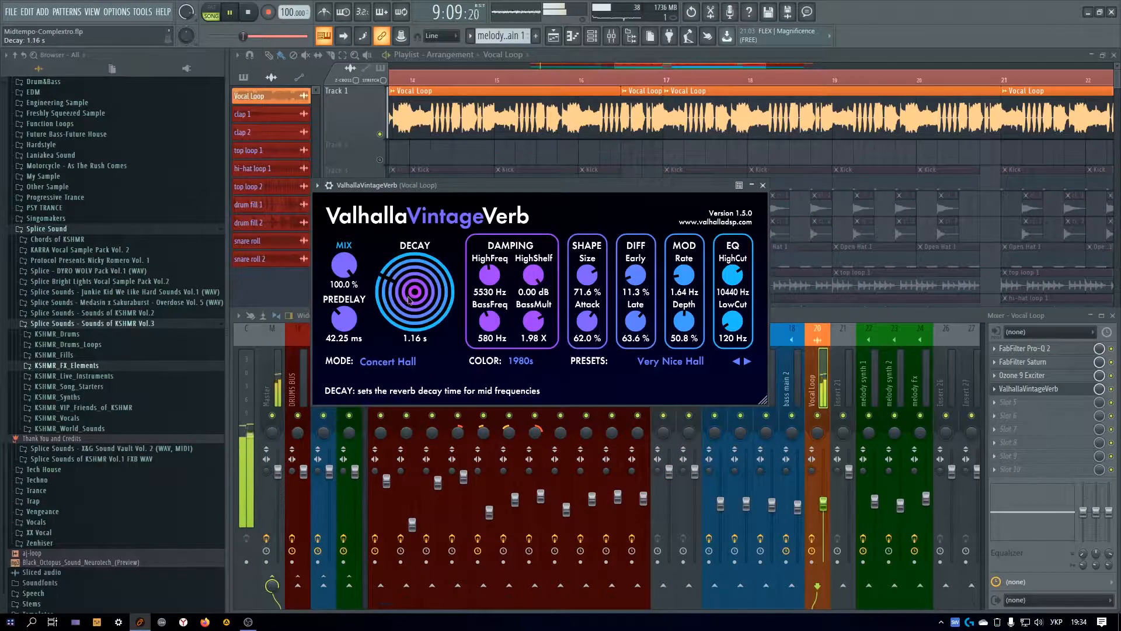
# - Lower the ValhallaVintageVerb mix and set the ValhallaRoom short reverb's mix to about 24.5%
pyautogui.moveTo(344, 266); pyautogui.dragTo(354, 311)
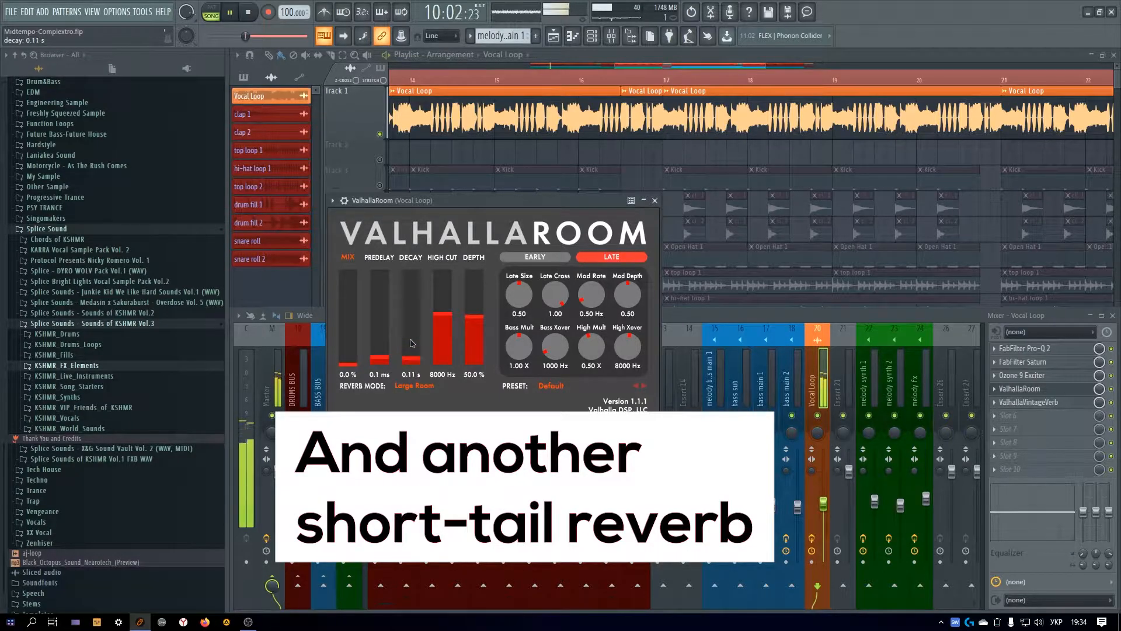
pyautogui.scroll(3, 352, 361)
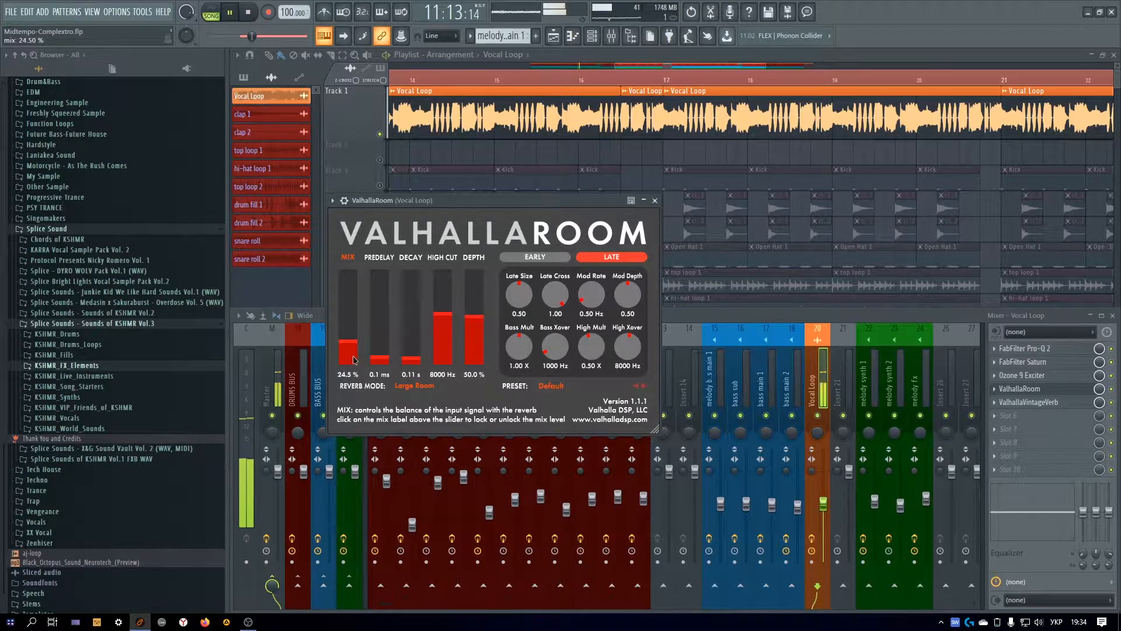
pyautogui.click(655, 200)
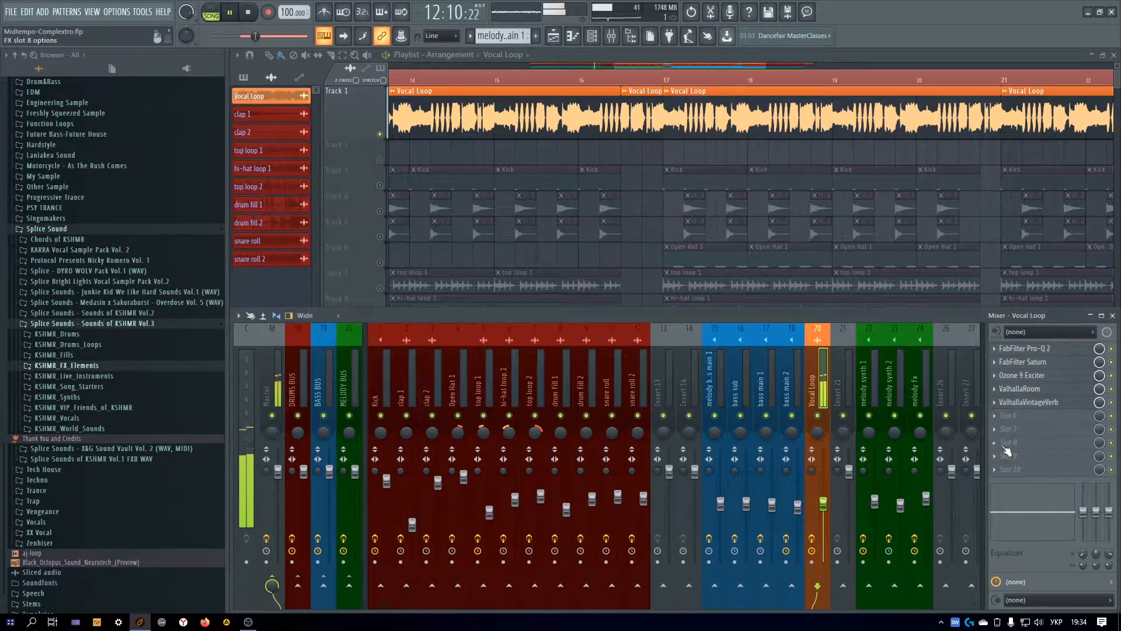
# - Add LFOTool to the Vocal Loop insert's sixth effect slot and raise the start point of its sidechain curve to 30%
pyautogui.click(1006, 429)
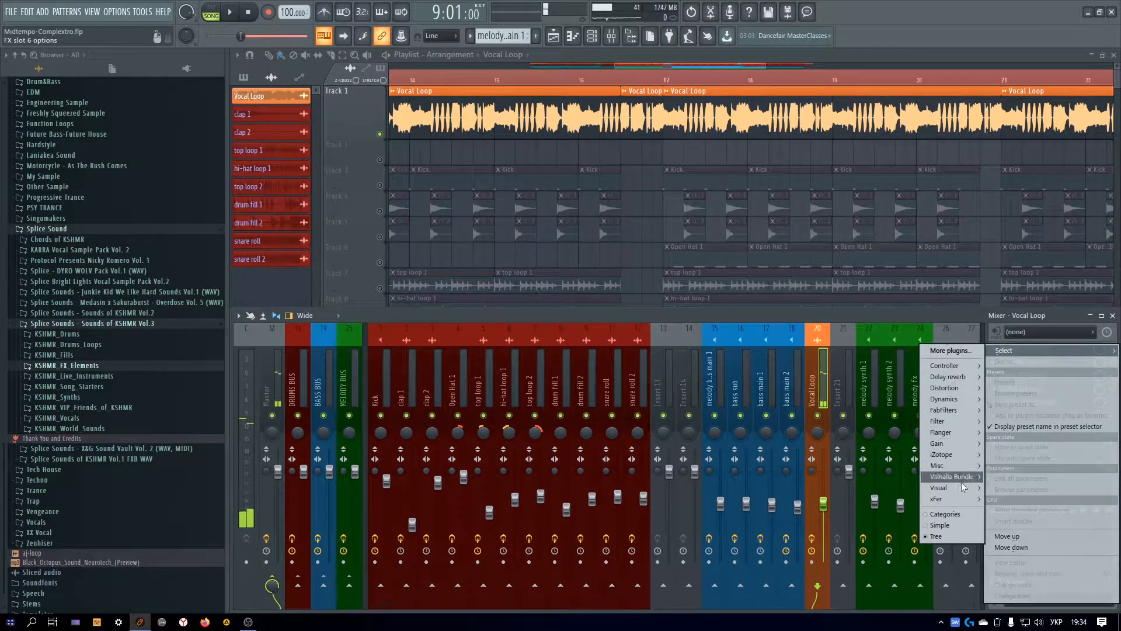
pyautogui.click(897, 498)
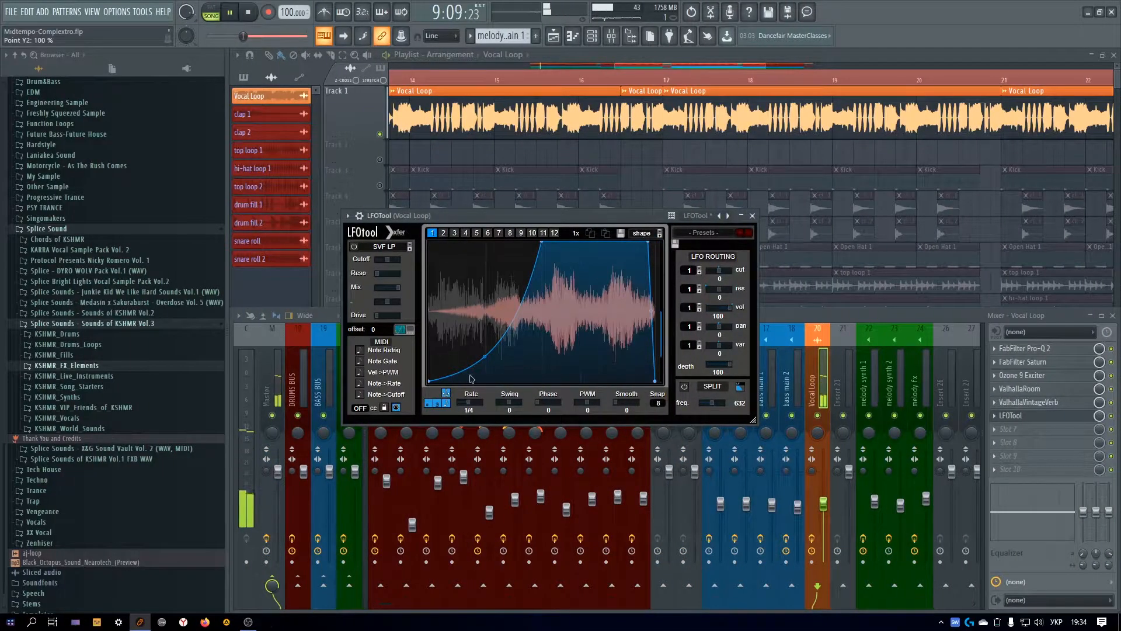
pyautogui.moveTo(431, 381); pyautogui.dragTo(431, 371)
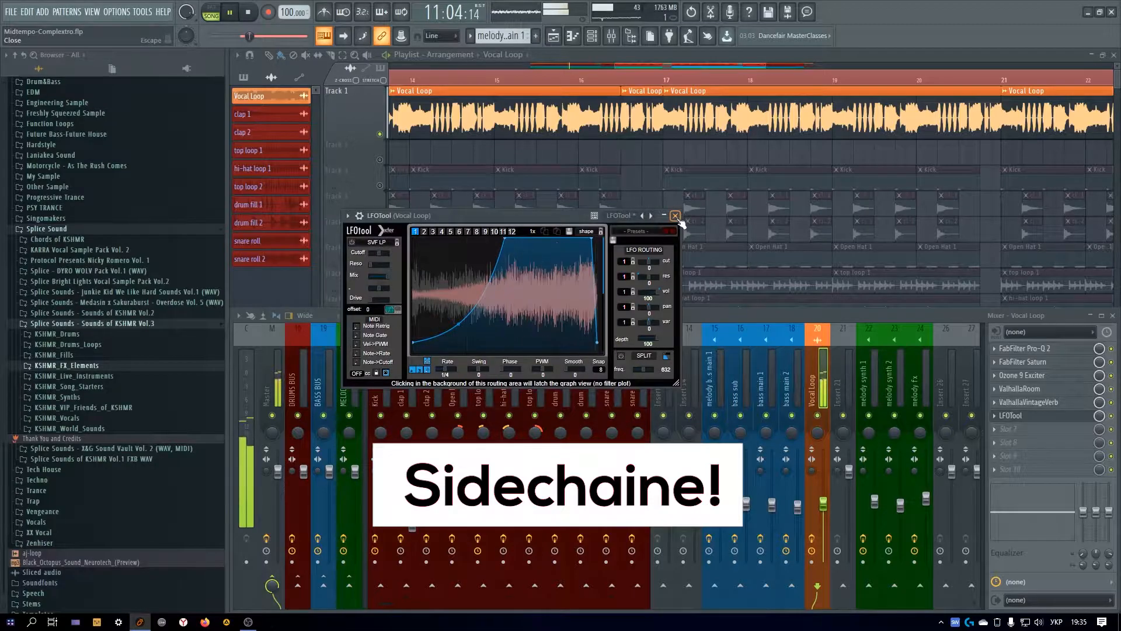
pyautogui.click(675, 216)
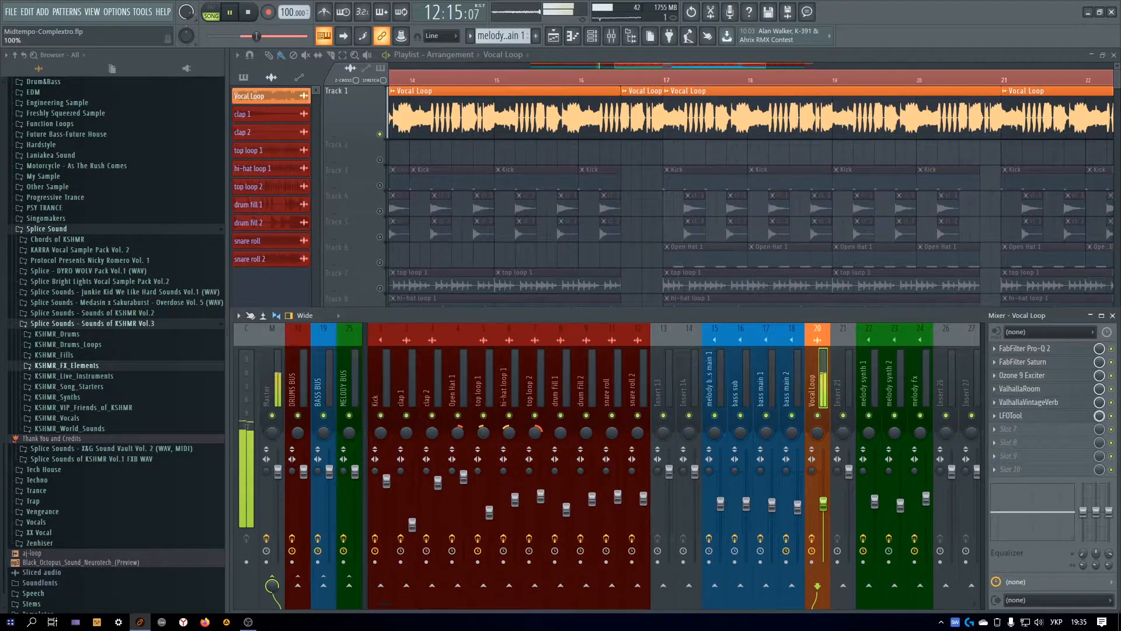
pyautogui.click(1051, 419)
pyautogui.moveTo(424, 340); pyautogui.dragTo(416, 320)
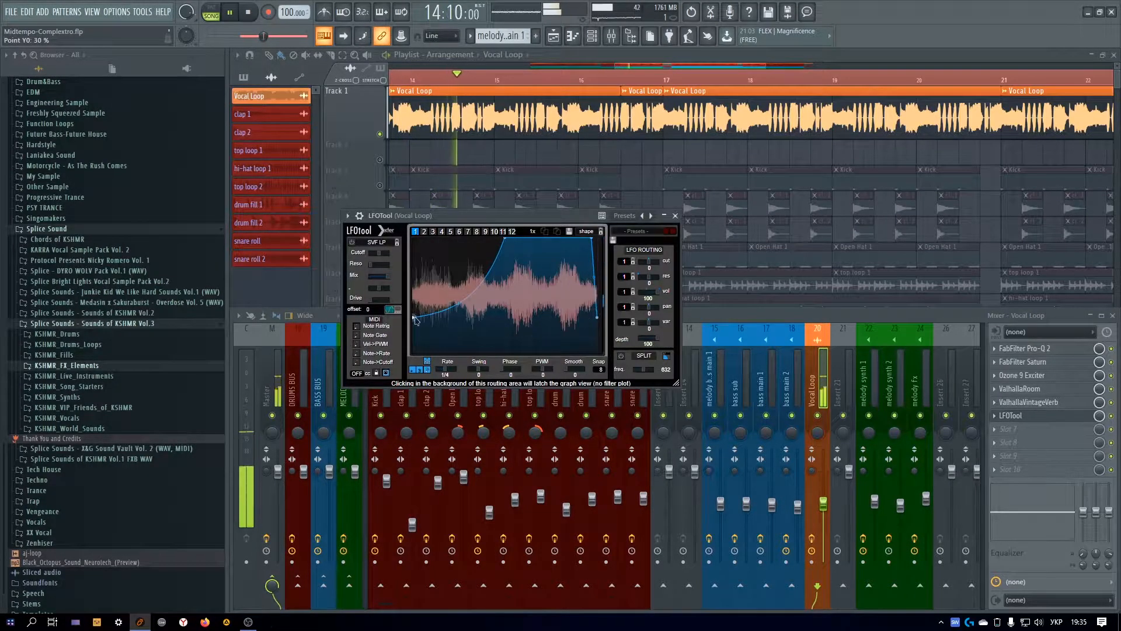
pyautogui.click(676, 216)
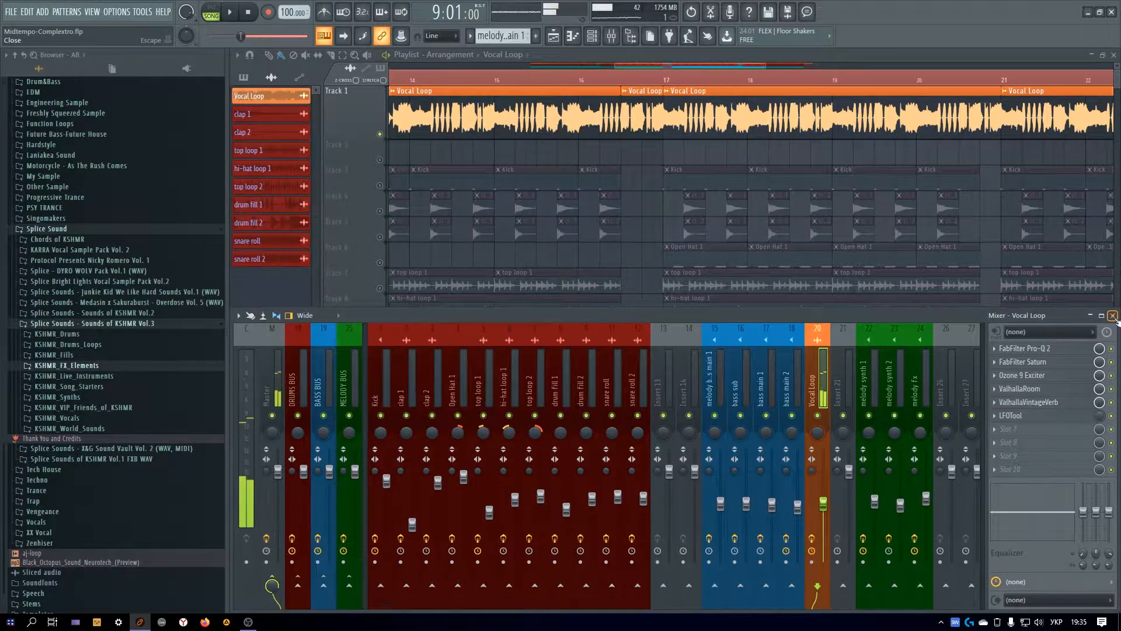
# - Move the short sliced Vocal Loop segment just before bar 13 from Track 1 down to Track 2
pyautogui.click(1113, 316)
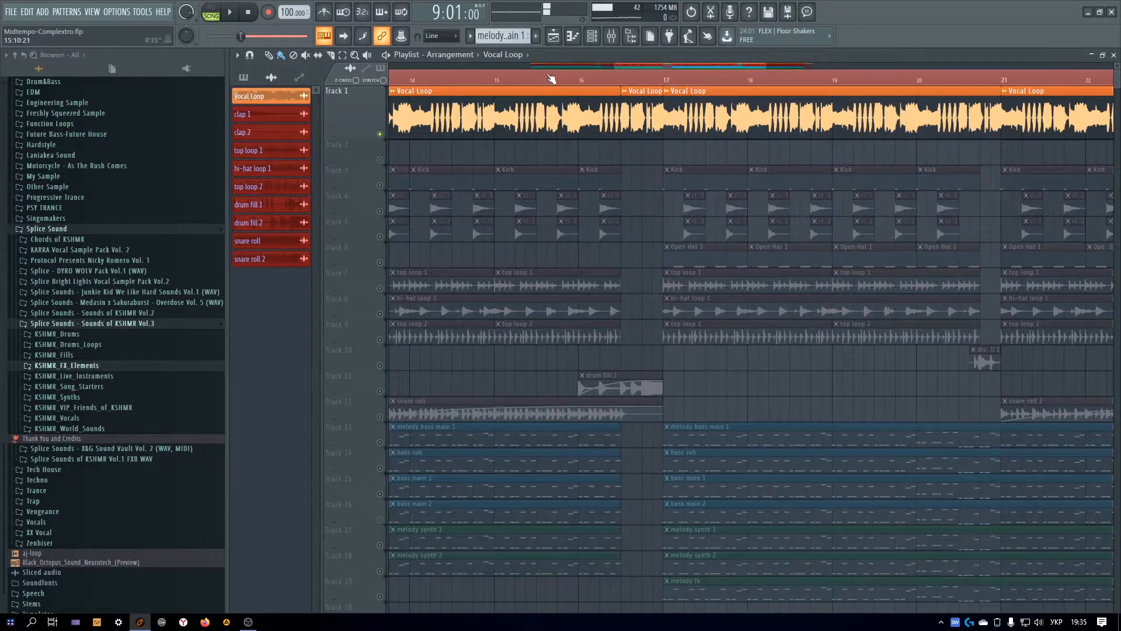
pyautogui.scroll(-5, 552, 78)
pyautogui.scroll(5, 595, 80)
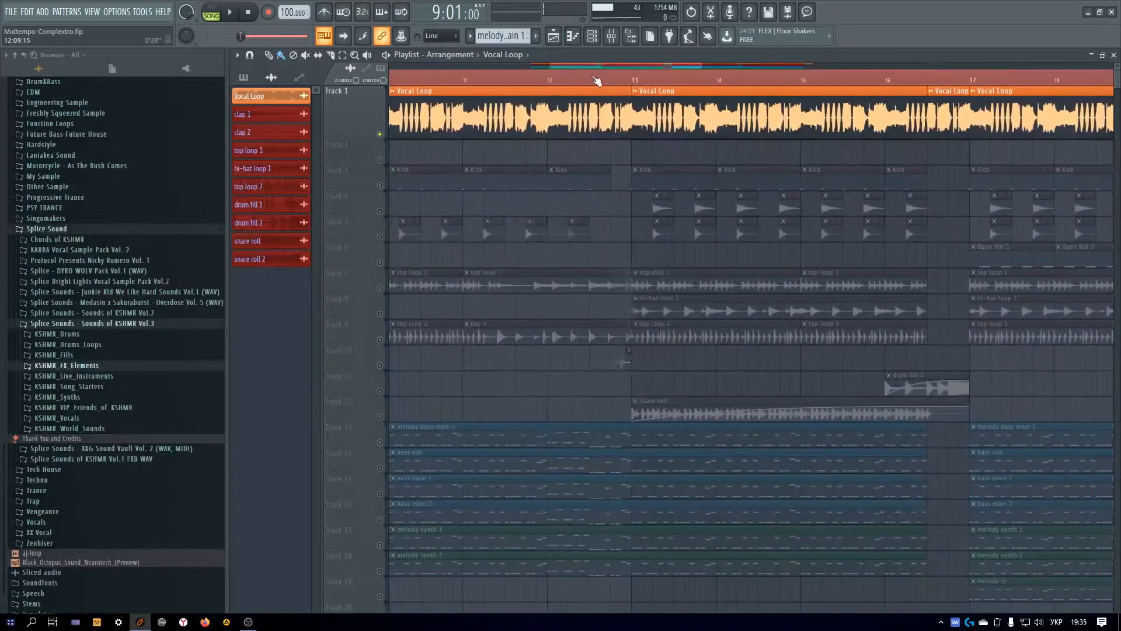
pyautogui.press('space')
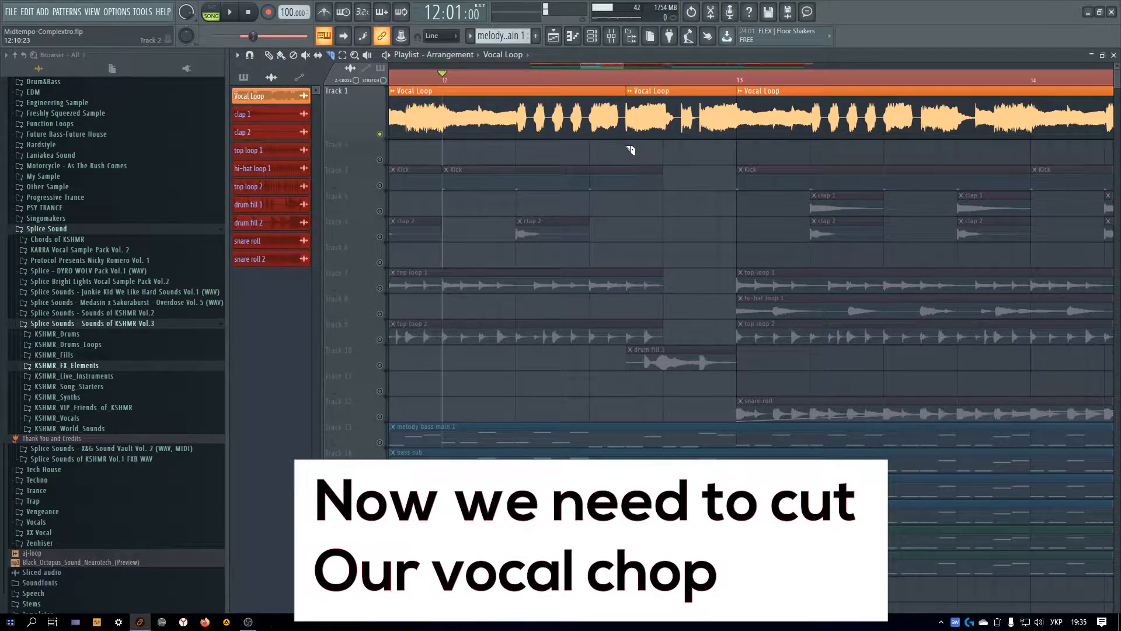
pyautogui.moveTo(677, 115); pyautogui.dragTo(678, 153)
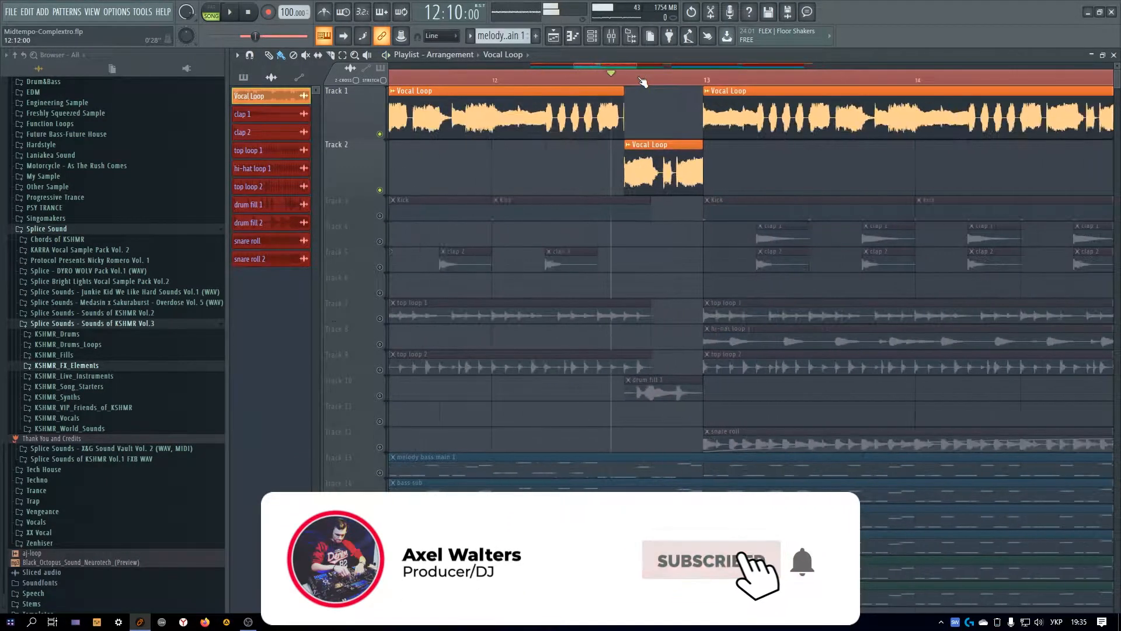
# - Make the Track 2 vocal clip unique, name it Vocal Loop Low, and play it with the mixer shown
pyautogui.scroll(-1, 643, 82)
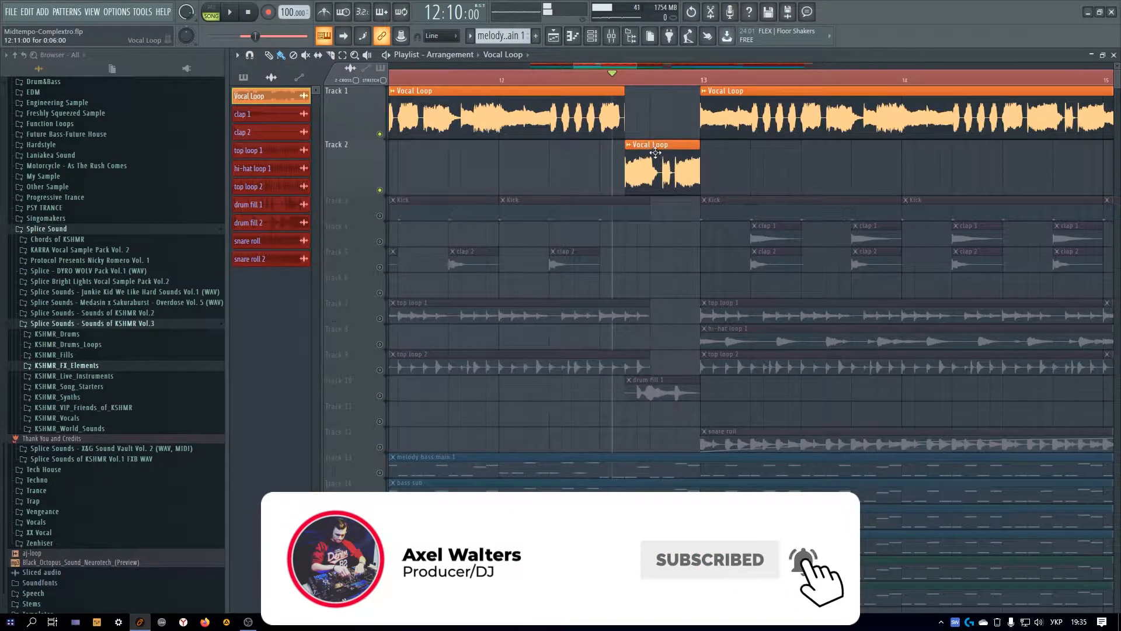
pyautogui.rightClick(657, 148)
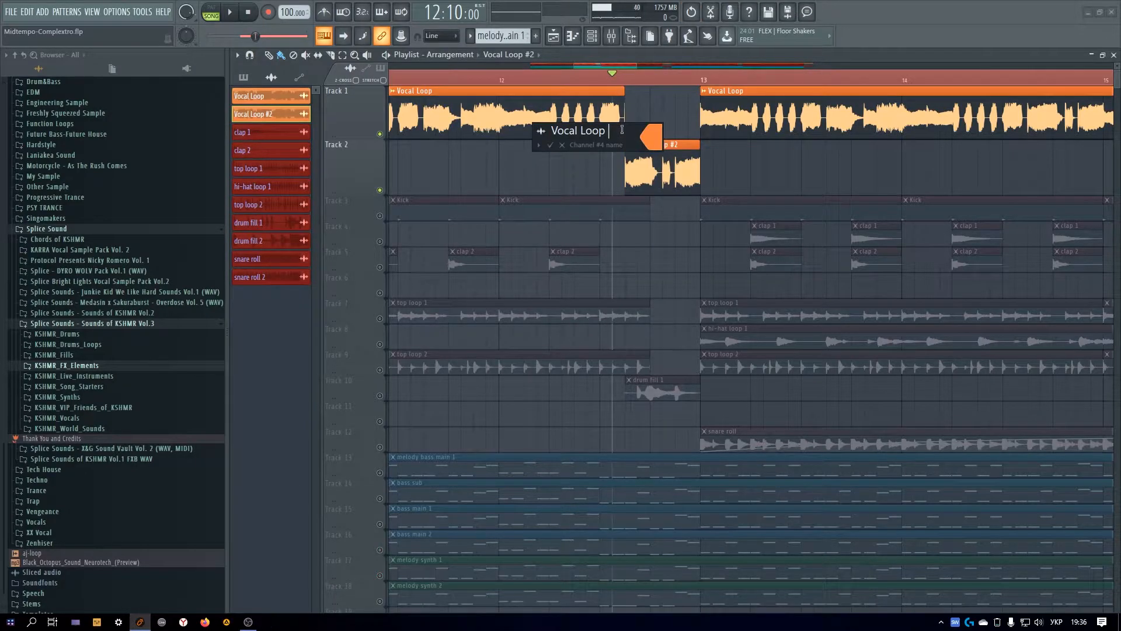
pyautogui.write('Vocal Loop Low')
pyautogui.press('Return')
pyautogui.press('F9')
pyautogui.press('space')
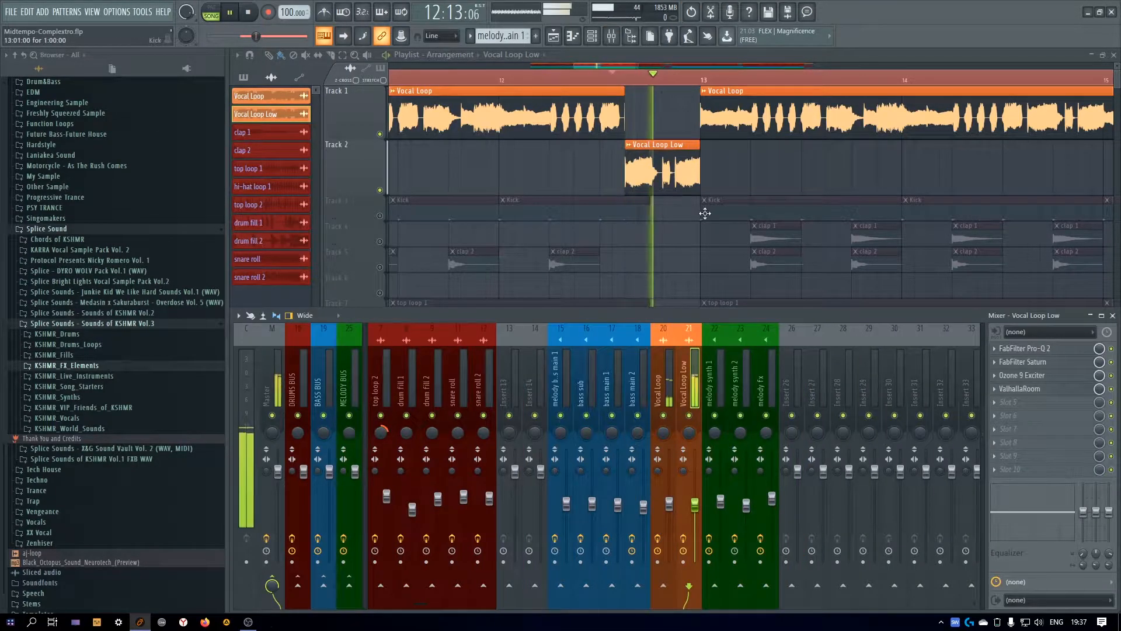
# - Pitch the Vocal Loop Low insert down 12 semitones with SoundShifter Pitch Stereo and listen to the result
pyautogui.press('F9')
pyautogui.doubleClick(670, 149)
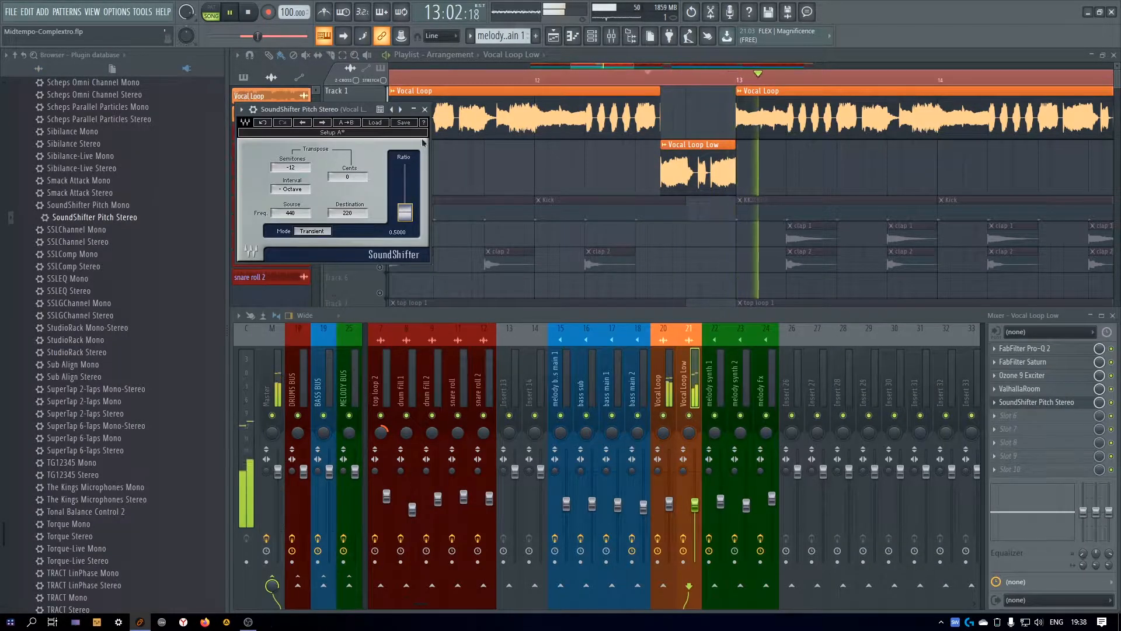
pyautogui.press('space')
pyautogui.click(425, 109)
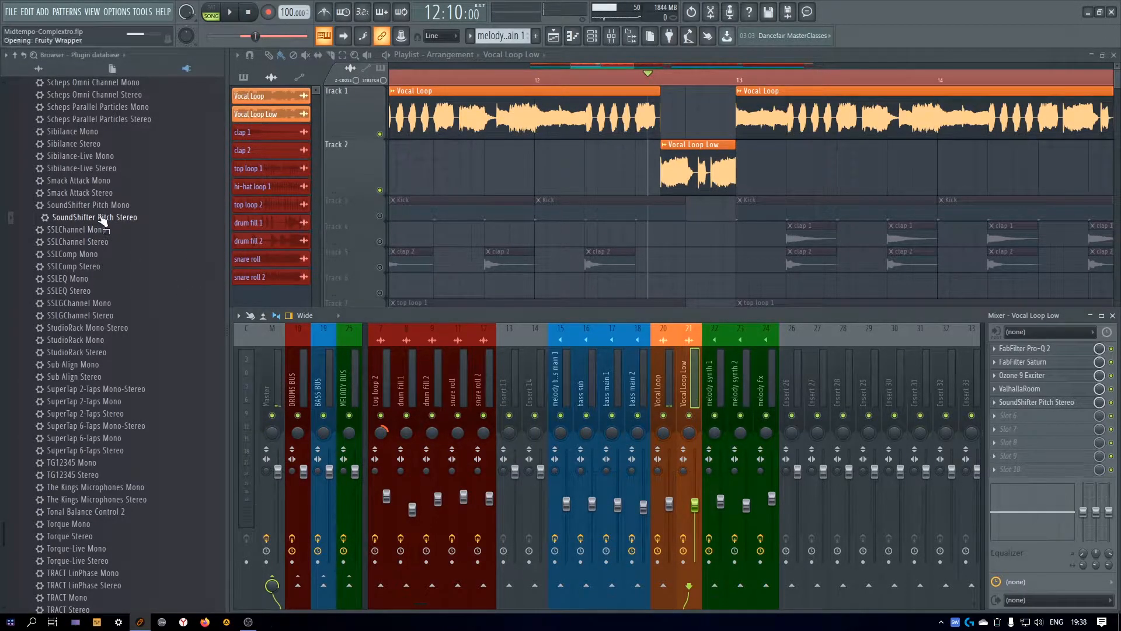
# - Try a second SoundShifter Pitch Stereo on the Vocal Loop Low insert with different pitch ratios
pyautogui.moveTo(102, 219); pyautogui.dragTo(1090, 465)
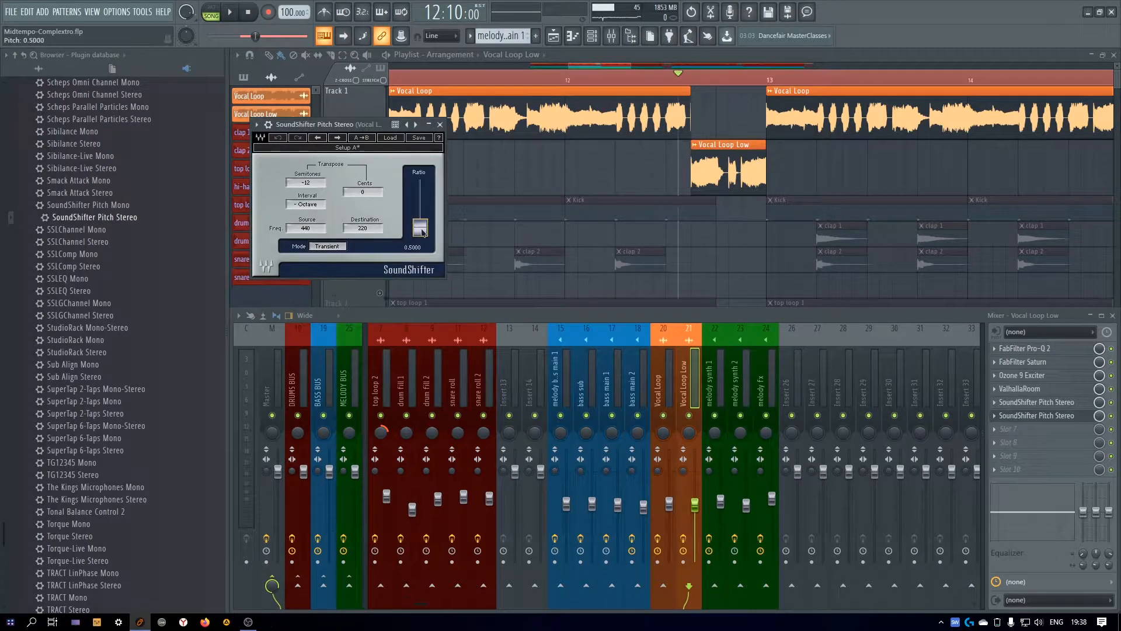
pyautogui.press('space')
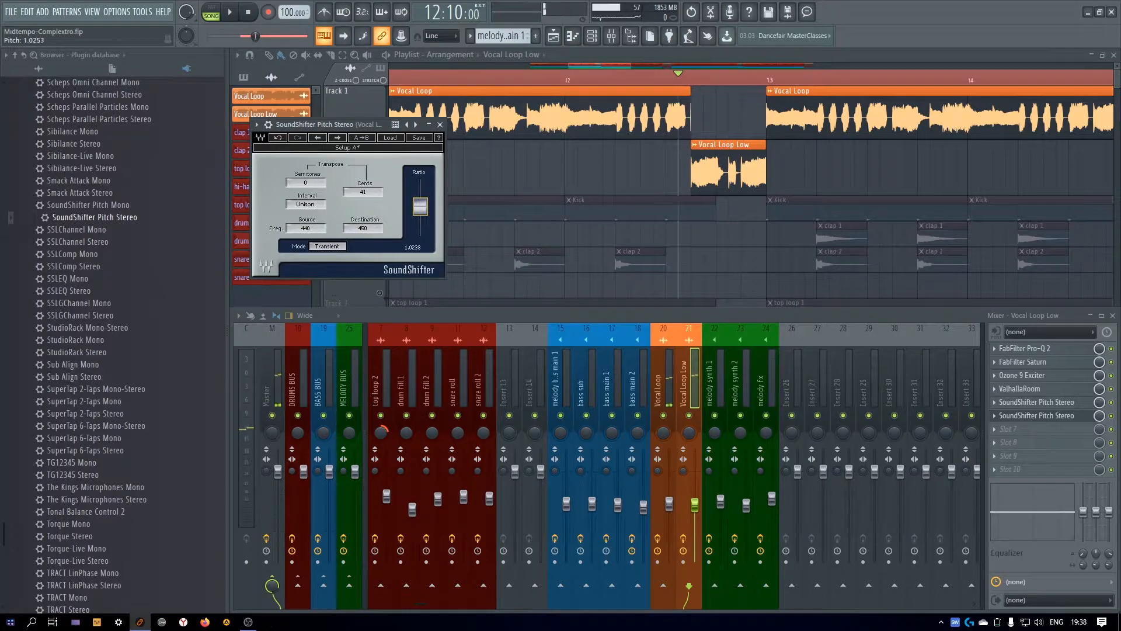
pyautogui.click(440, 124)
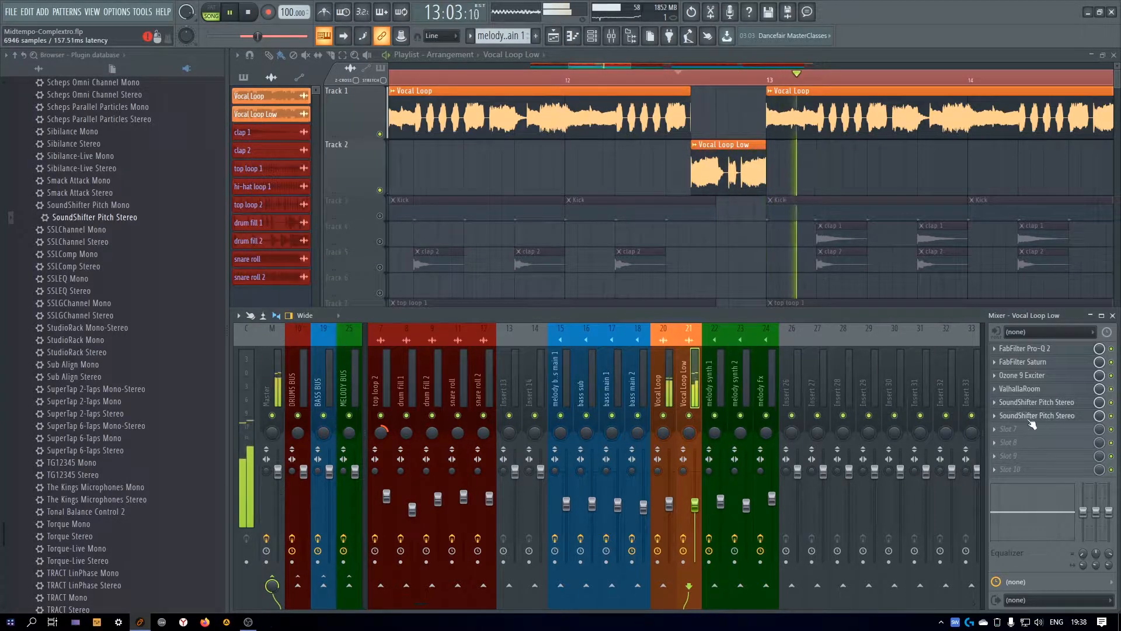
# - Remove the second SoundShifter Pitch Stereo from the Vocal Loop Low insert
pyautogui.press('space')
pyautogui.click(994, 416)
pyautogui.click(1007, 362)
pyautogui.click(624, 352)
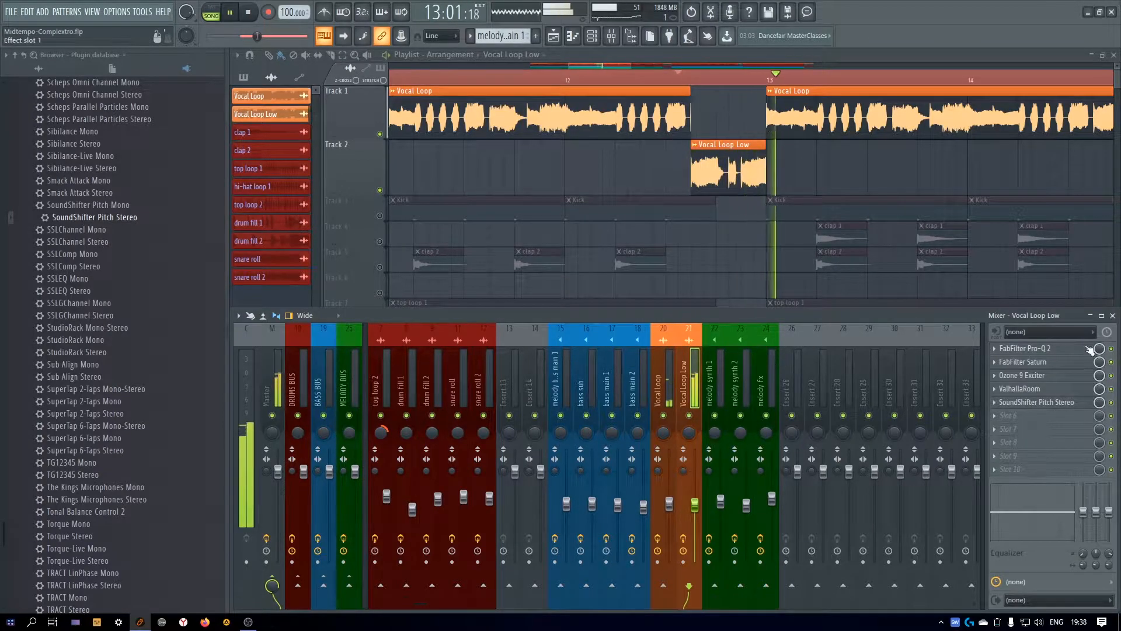
# - Play the arrangement around bars 12 and 13 to check how the Vocal Loop Low chop fits between the main vocal clips
pyautogui.press('space')
pyautogui.press('F9')
pyautogui.scroll(20, 78, 188)
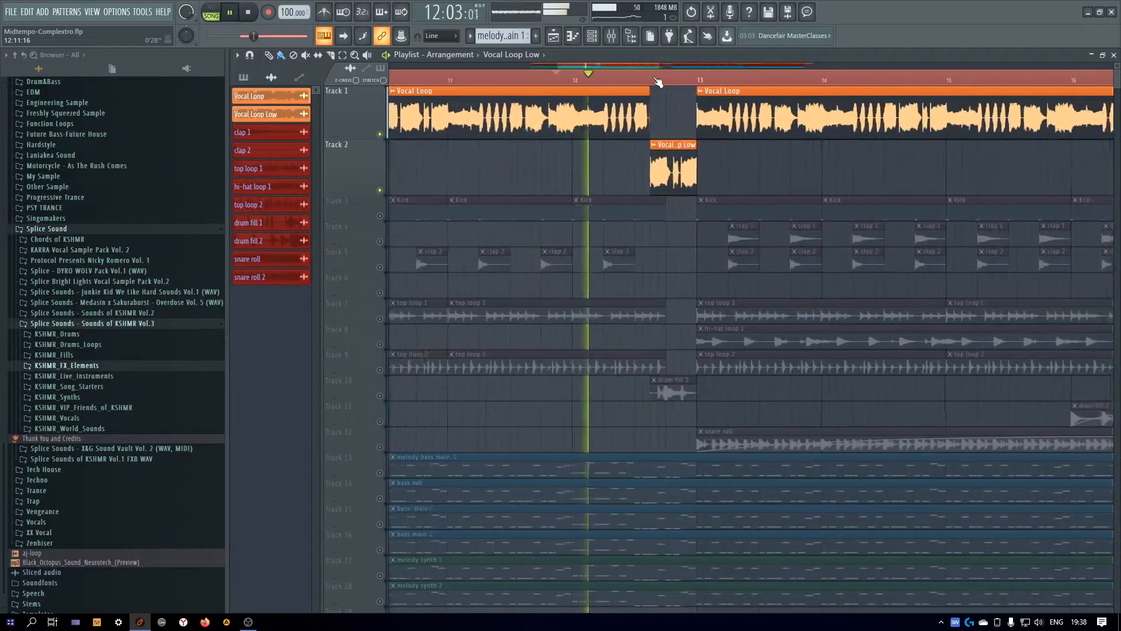
pyautogui.moveTo(655, 65); pyautogui.dragTo(663, 66)
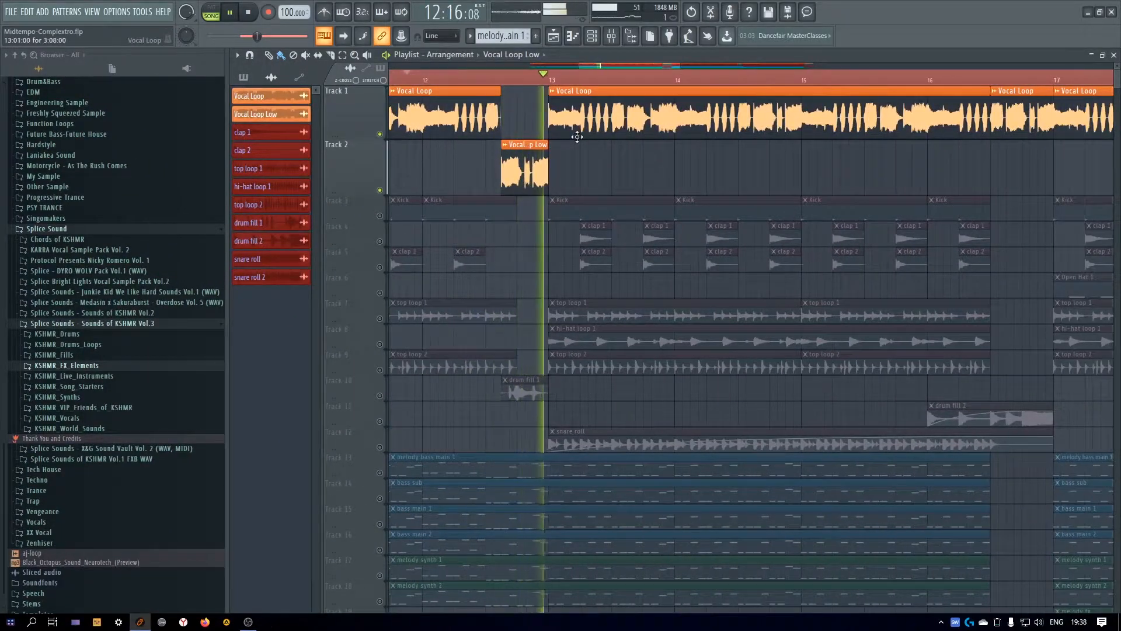
pyautogui.scroll(-2, 626, 65)
pyautogui.moveTo(627, 66); pyautogui.dragTo(623, 63)
pyautogui.press('space')
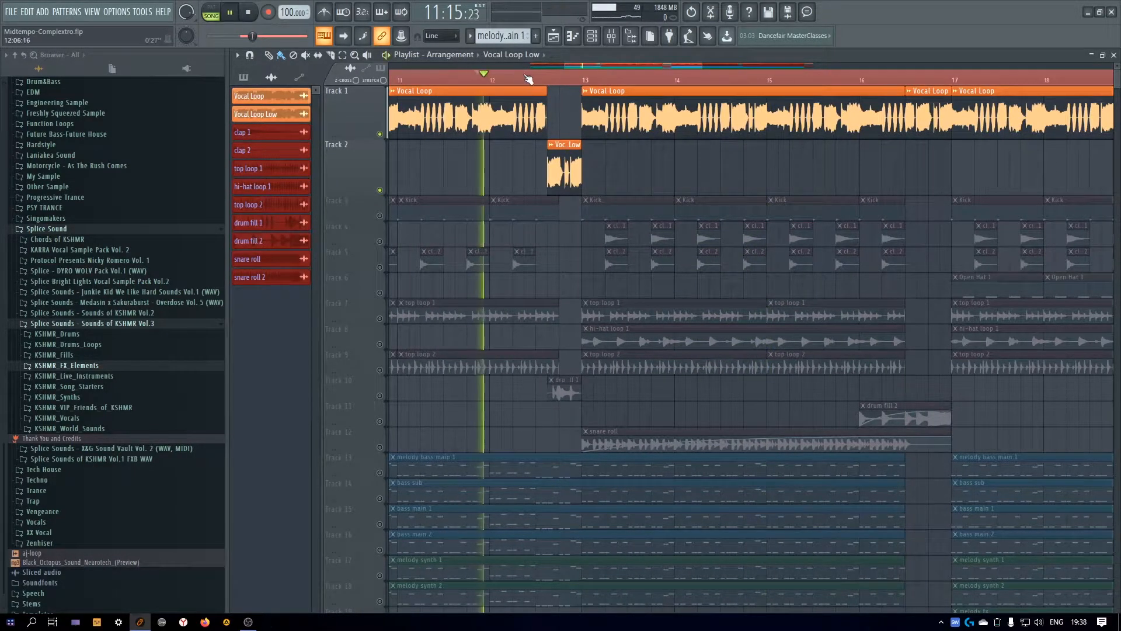
# - Slice the Vocal Loop Low clip on Track 2 at 12:15 and make its second part a unique clip
pyautogui.scroll(6, 526, 79)
pyautogui.press('space')
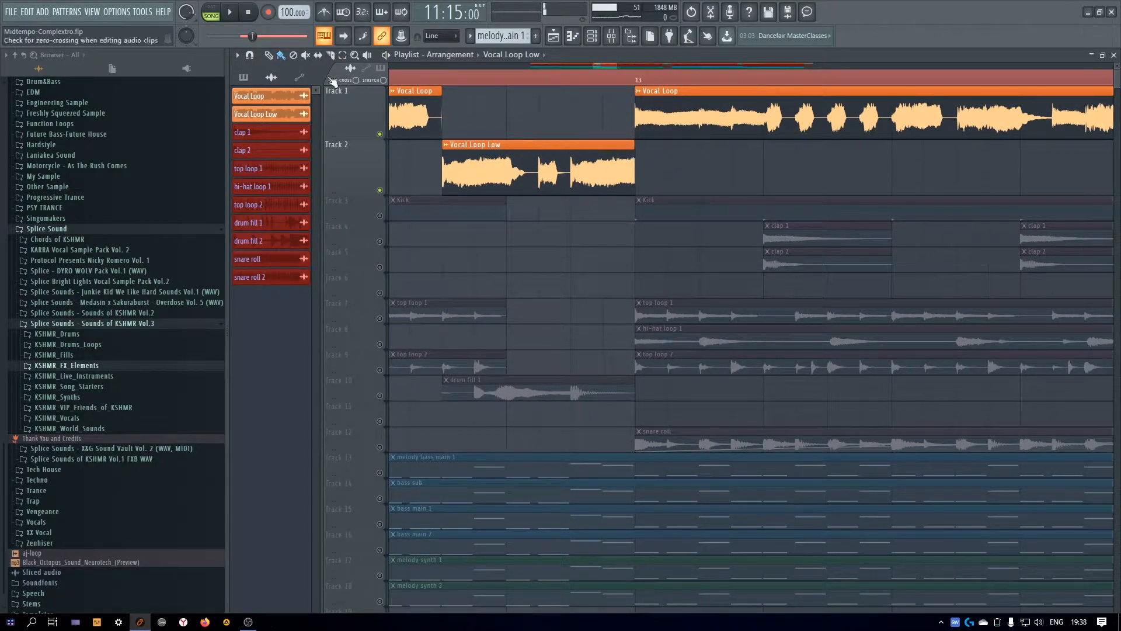
pyautogui.doubleClick(583, 182)
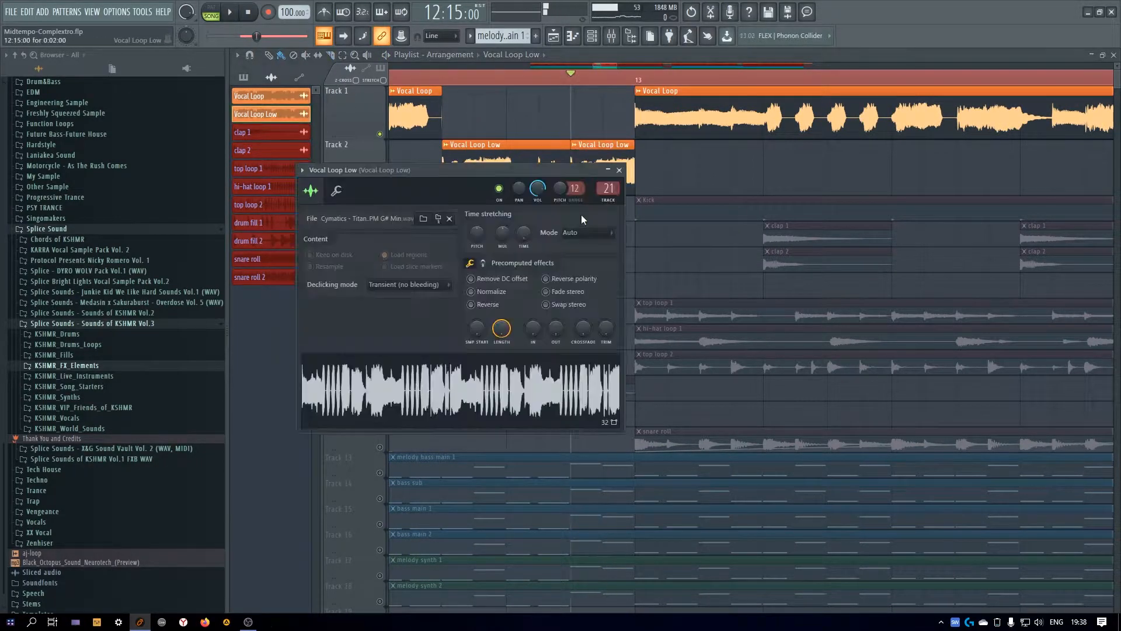
pyautogui.click(620, 170)
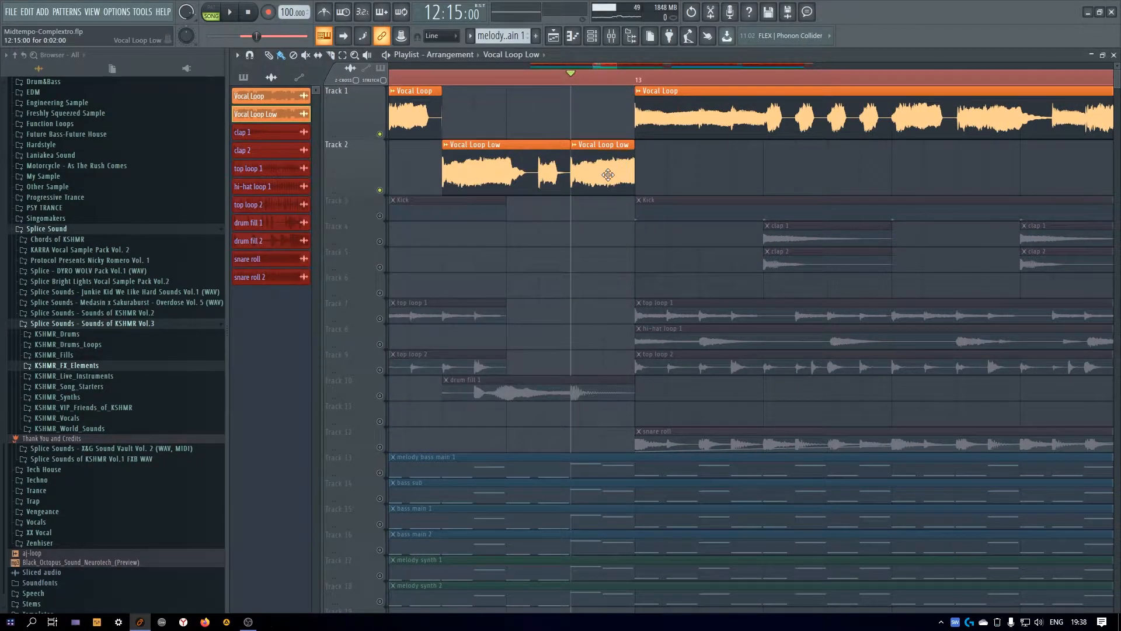
pyautogui.click(574, 145)
pyautogui.click(607, 183)
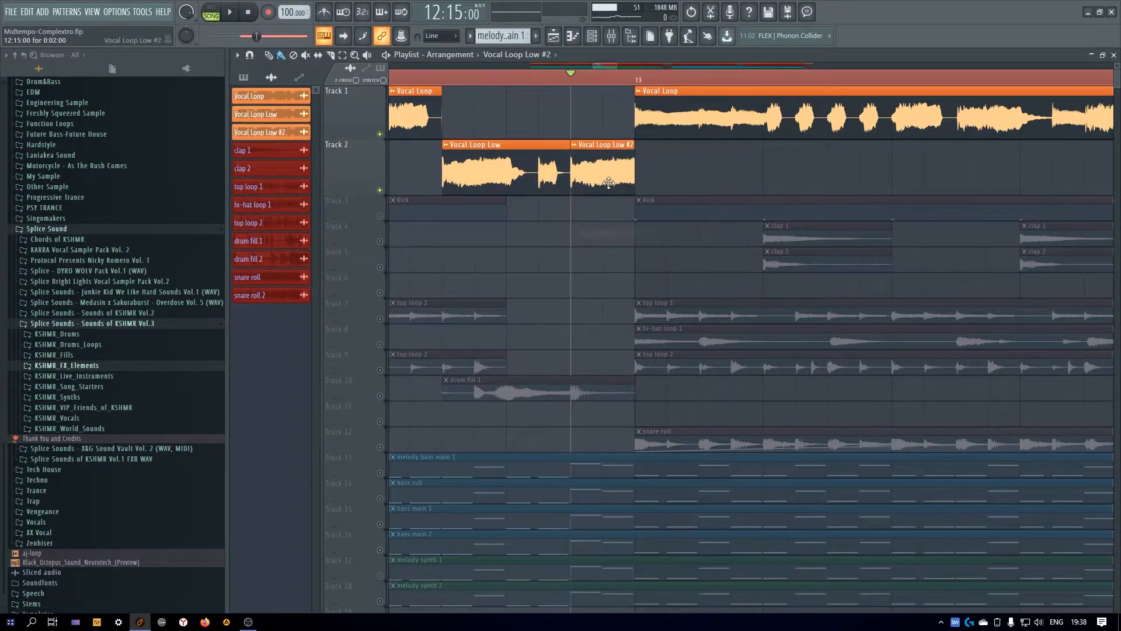
# - Lower the pitch setting of the Vocal Loop Low #2 clip on Track 2 and play the arrangement
pyautogui.doubleClick(608, 182)
pyautogui.moveTo(493, 251); pyautogui.dragTo(494, 259)
pyautogui.press('space')
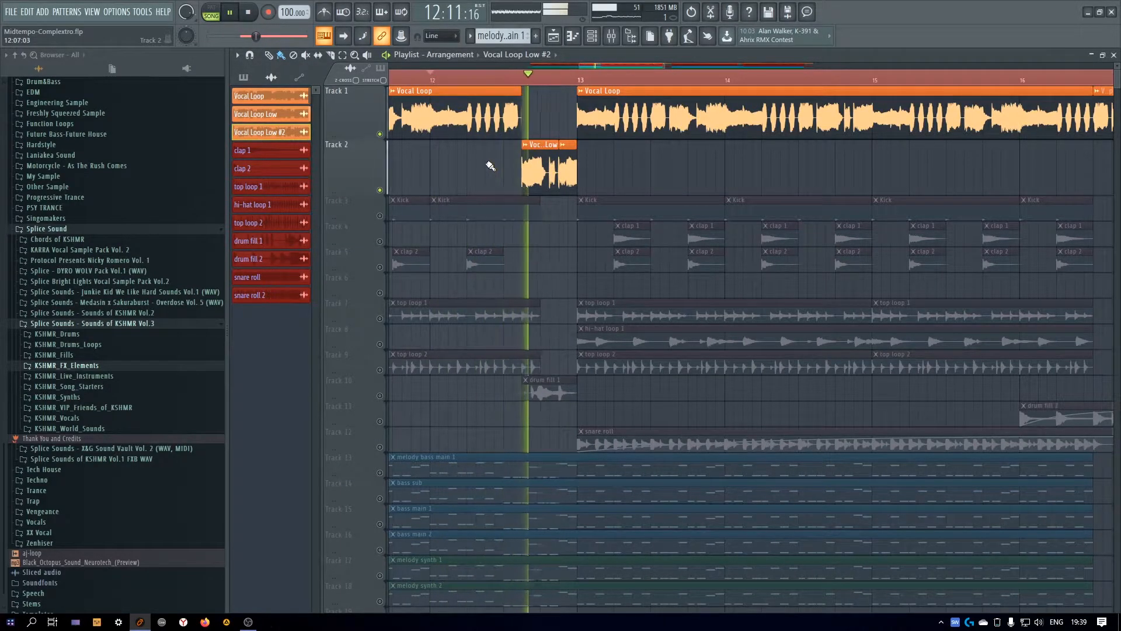
# - Play the arrangement from bar 12 to bar 16 and examine the Vocal Loop clips around the break before bar 17
pyautogui.scroll(-3, 585, 80)
pyautogui.moveTo(617, 65); pyautogui.dragTo(657, 67)
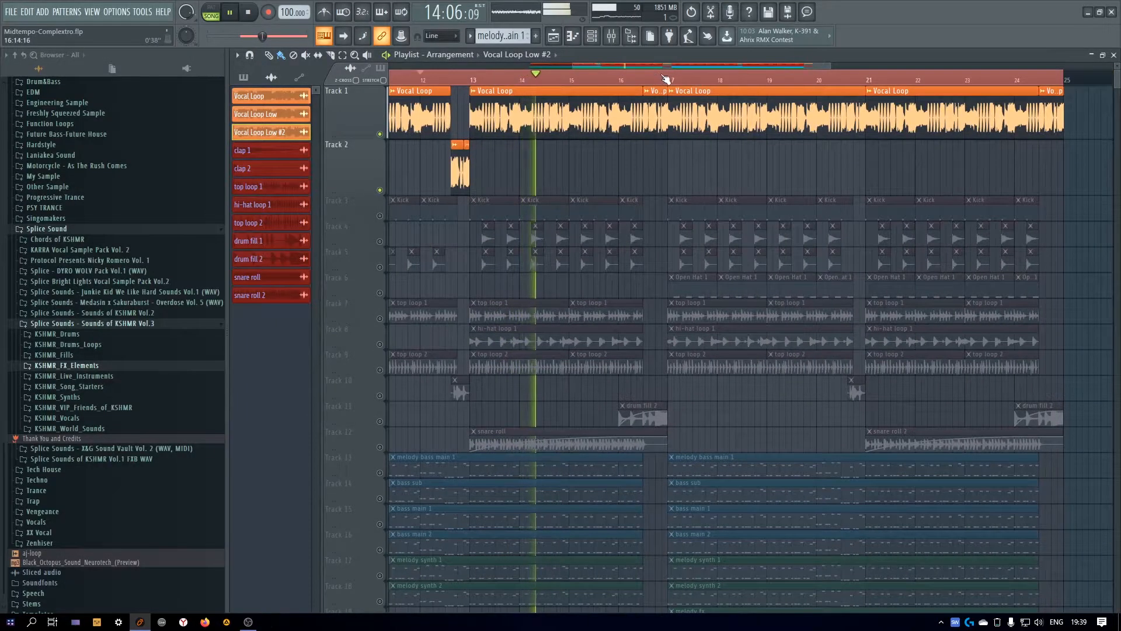
pyautogui.scroll(3, 665, 79)
pyautogui.scroll(-2, 666, 78)
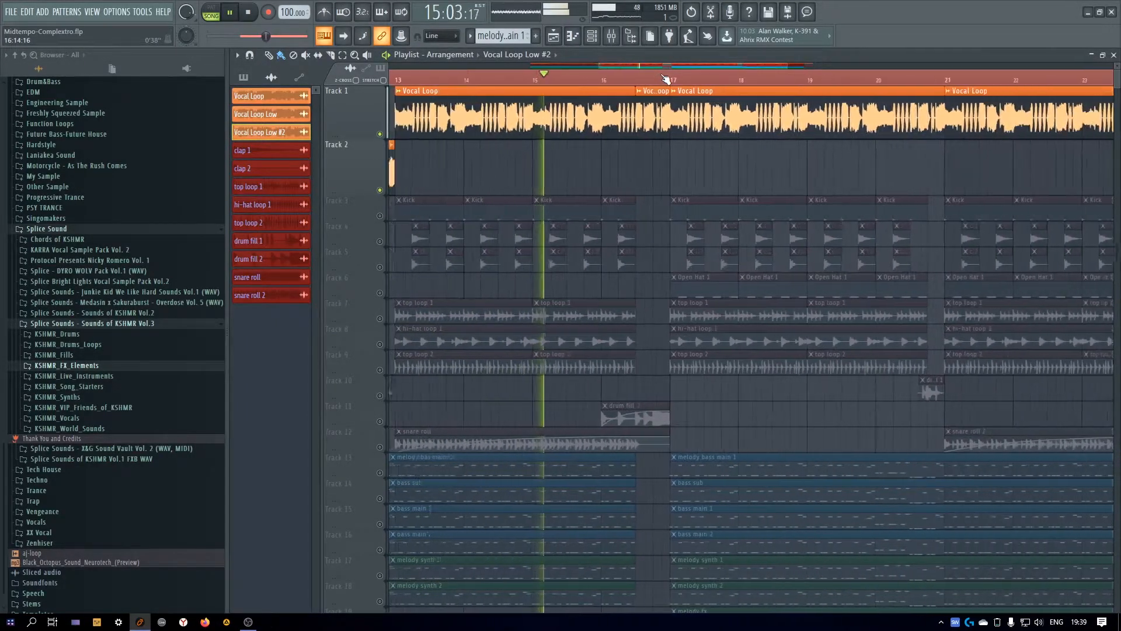
pyautogui.scroll(3, 665, 78)
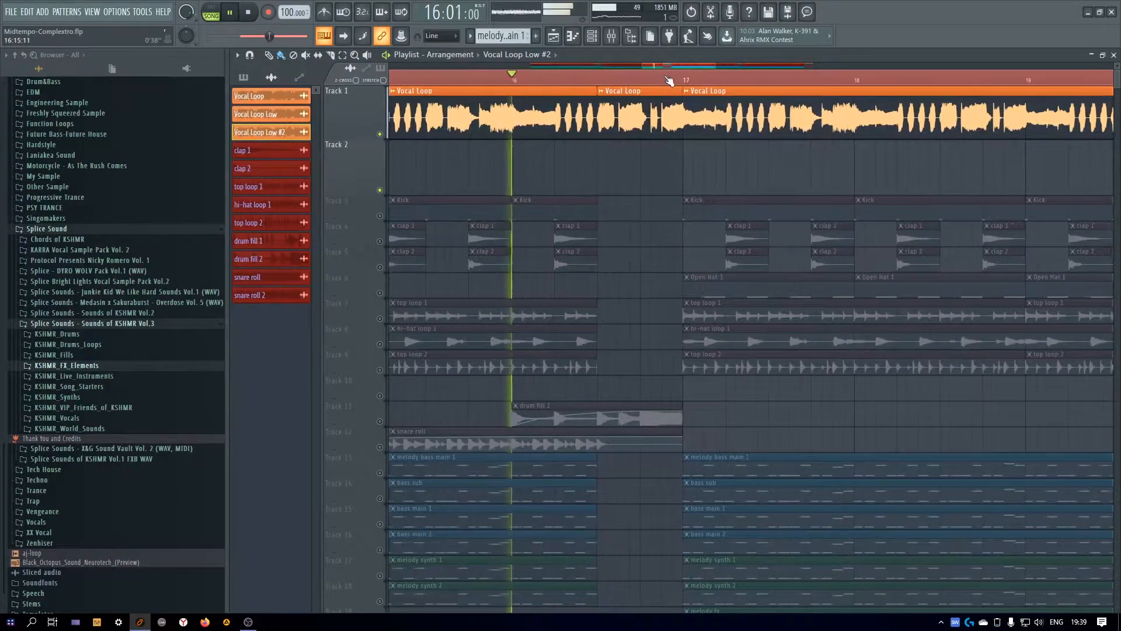
pyautogui.scroll(1, 669, 80)
pyautogui.press('space')
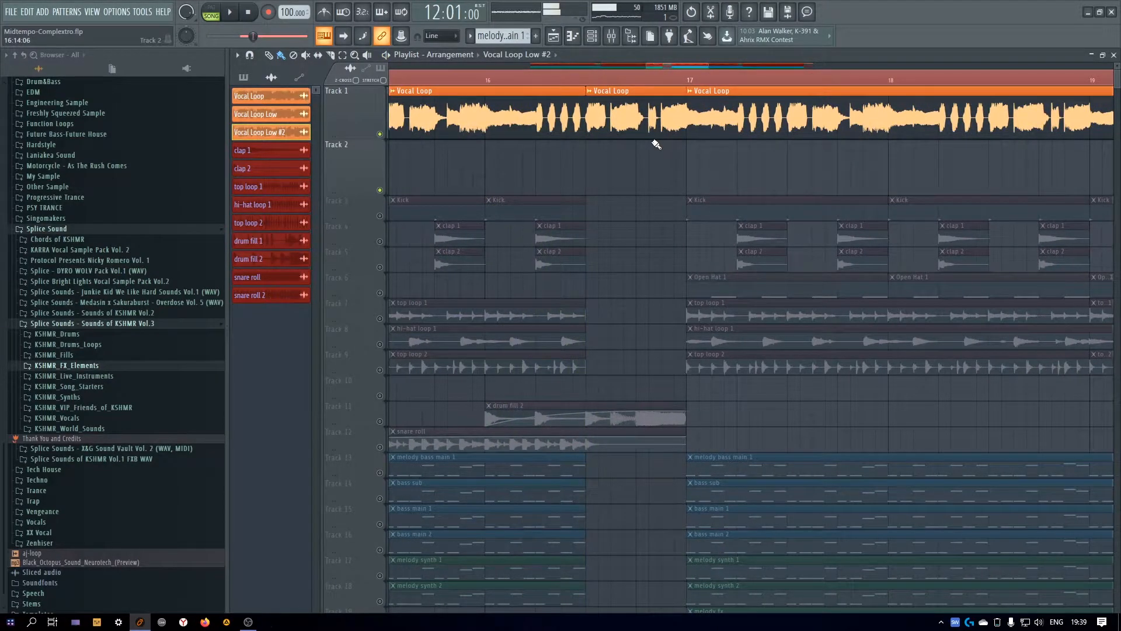
pyautogui.scroll(1, 650, 80)
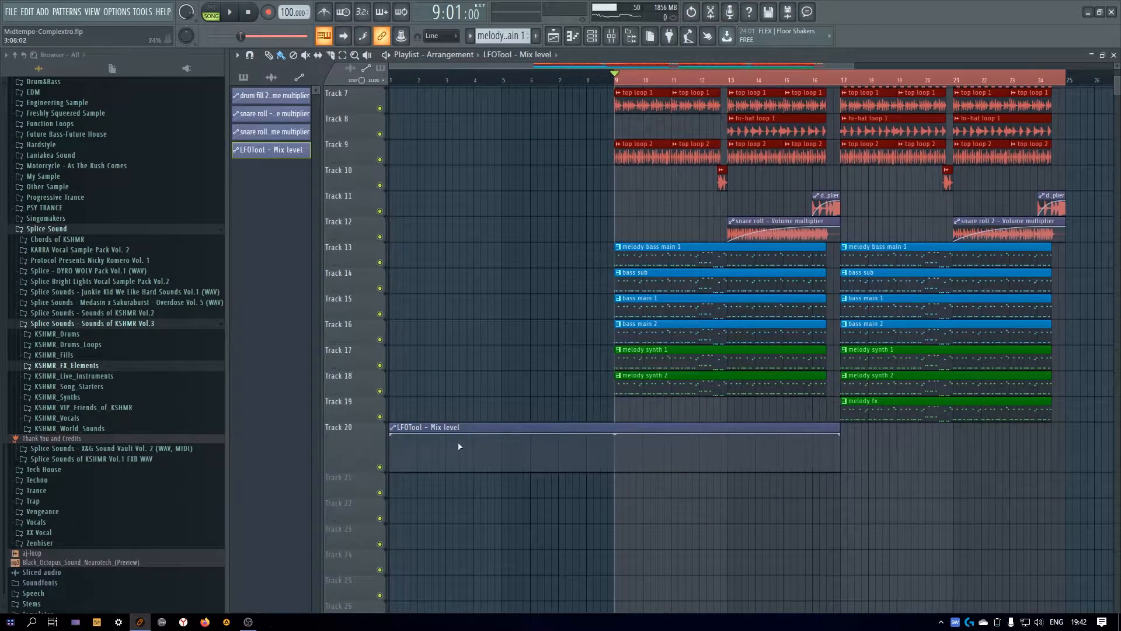
# - Shape the LFOTool Mix level automation on Track 20 to stay at zero until bar 9, and extend its clip past bar 24
pyautogui.moveTo(390, 447); pyautogui.dragTo(387, 510)
pyautogui.rightClick(551, 470)
pyautogui.moveTo(583, 453); pyautogui.dragTo(583, 485)
pyautogui.rightClick(608, 467)
pyautogui.rightClick(552, 470)
pyautogui.click(572, 409)
pyautogui.moveTo(838, 427); pyautogui.dragTo(1055, 427)
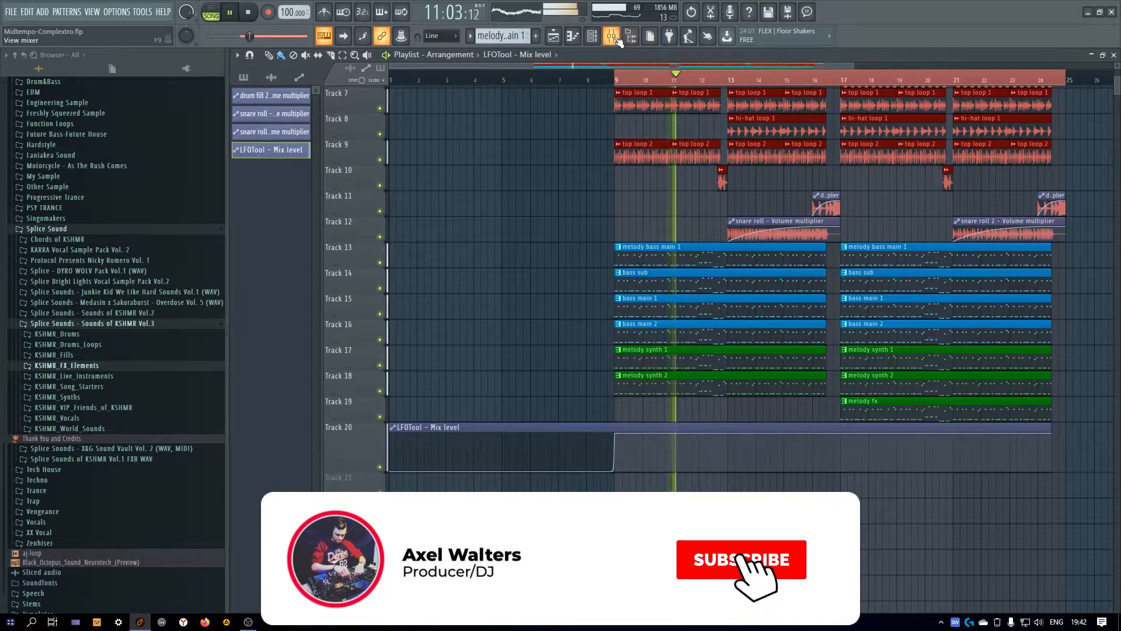
# - Set the starting point of the LFOTool curve on the Vocal Loop insert to 50% during playback
pyautogui.click(631, 36)
pyautogui.click(1032, 414)
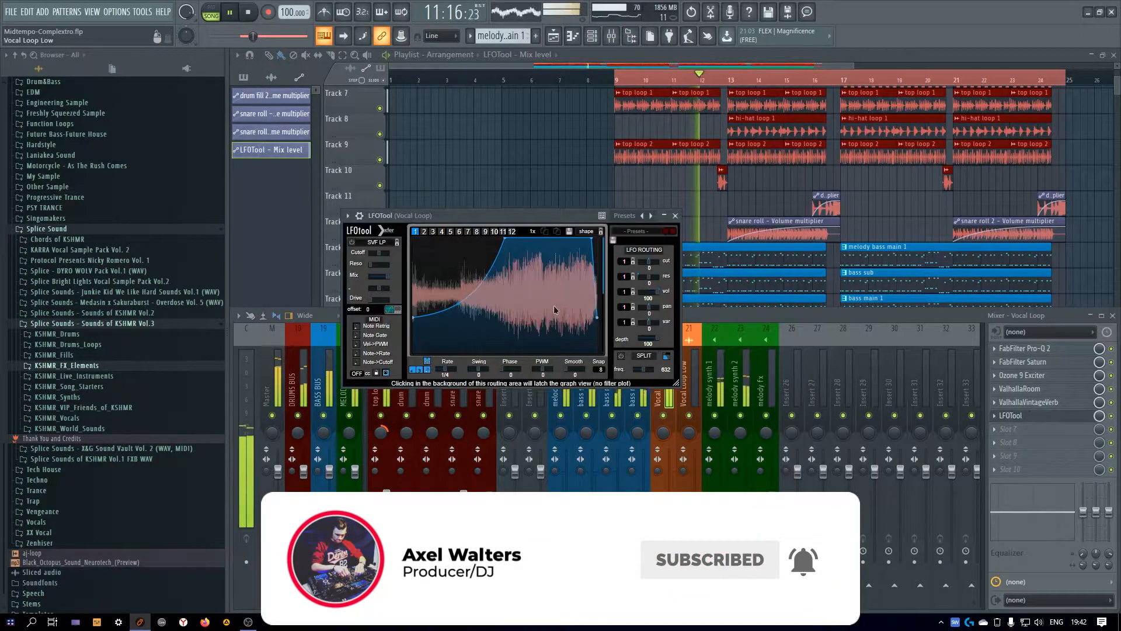
pyautogui.moveTo(414, 301); pyautogui.dragTo(413, 294)
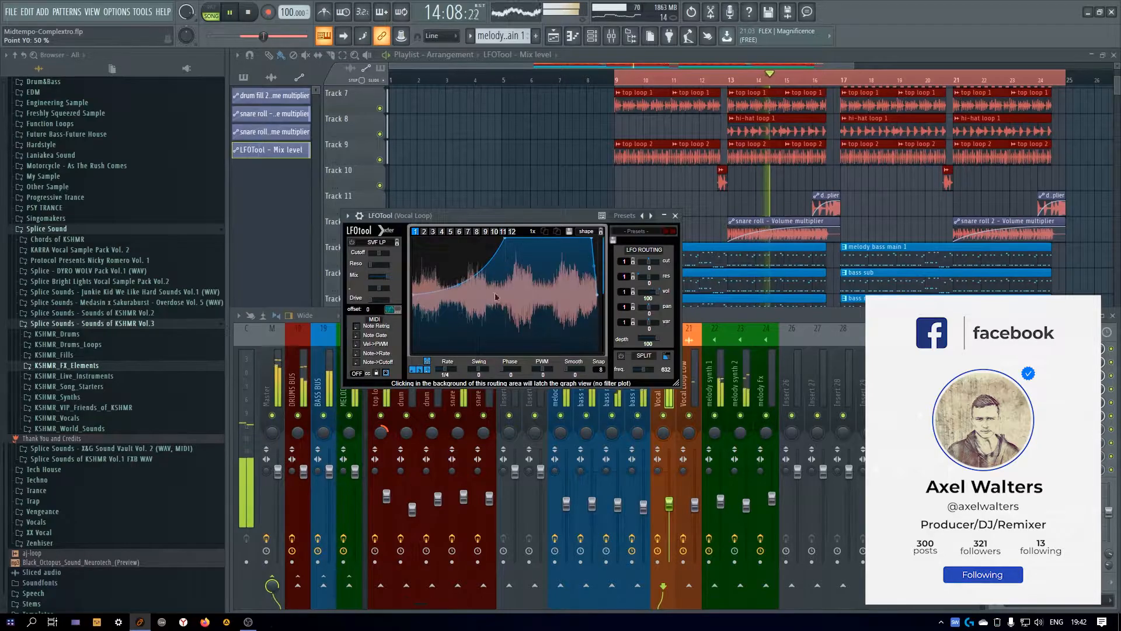
pyautogui.click(676, 216)
pyautogui.click(1111, 316)
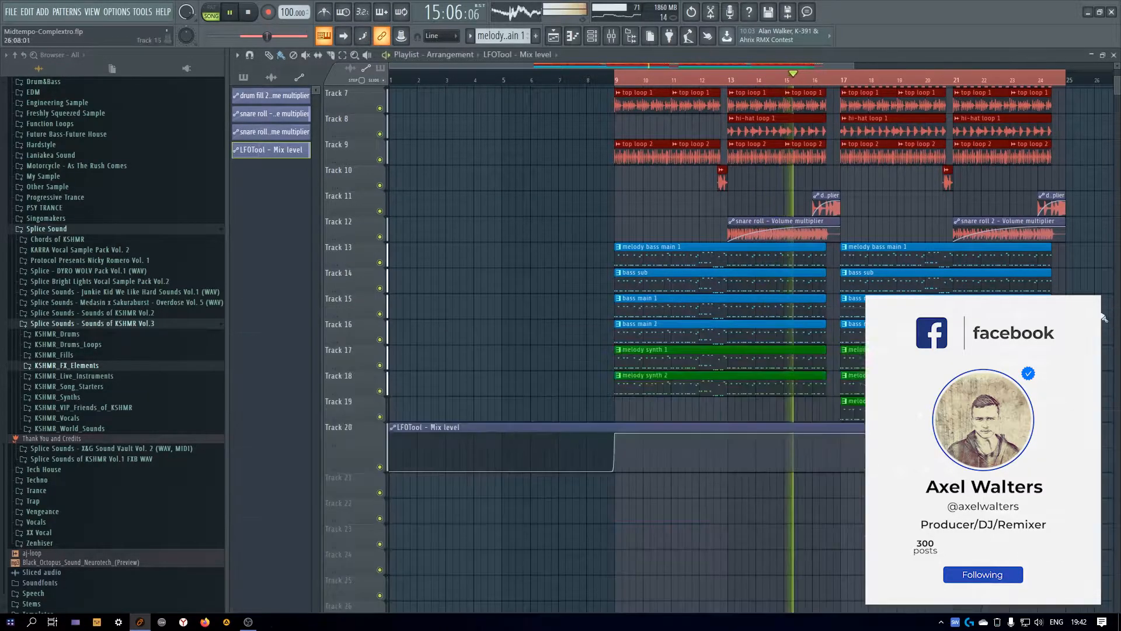
# - Reshape the LFOTool Mix level automation into a curved rise from bar 5 to bar 9
pyautogui.scroll(6, 561, 238)
pyautogui.scroll(-7, 561, 238)
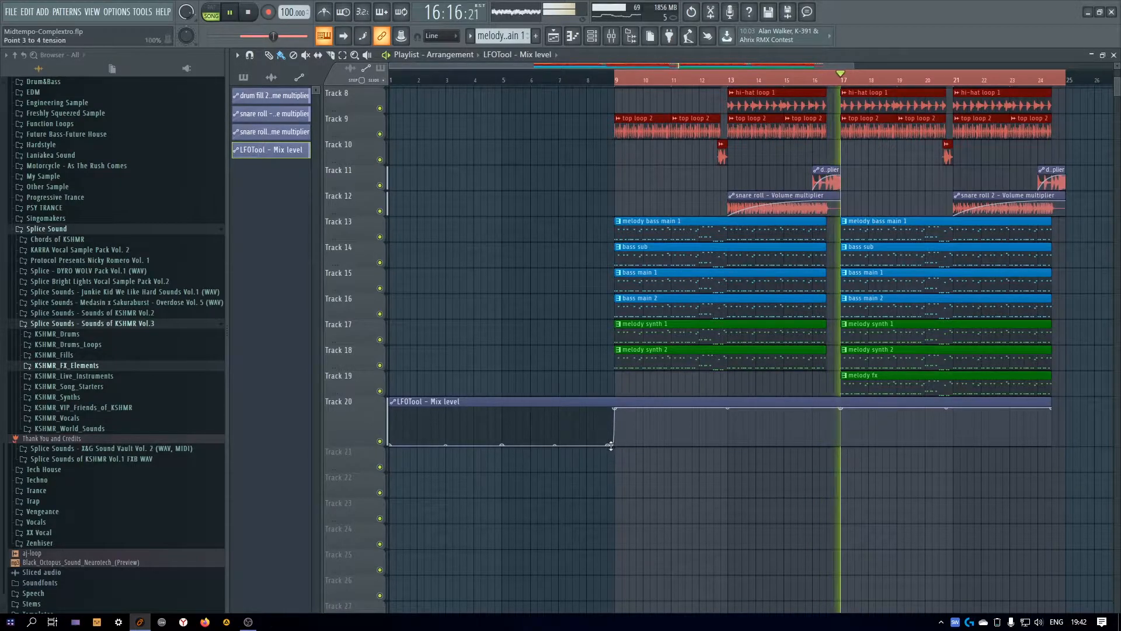
pyautogui.rightClick(613, 408)
pyautogui.click(618, 424)
pyautogui.moveTo(558, 427); pyautogui.dragTo(558, 436)
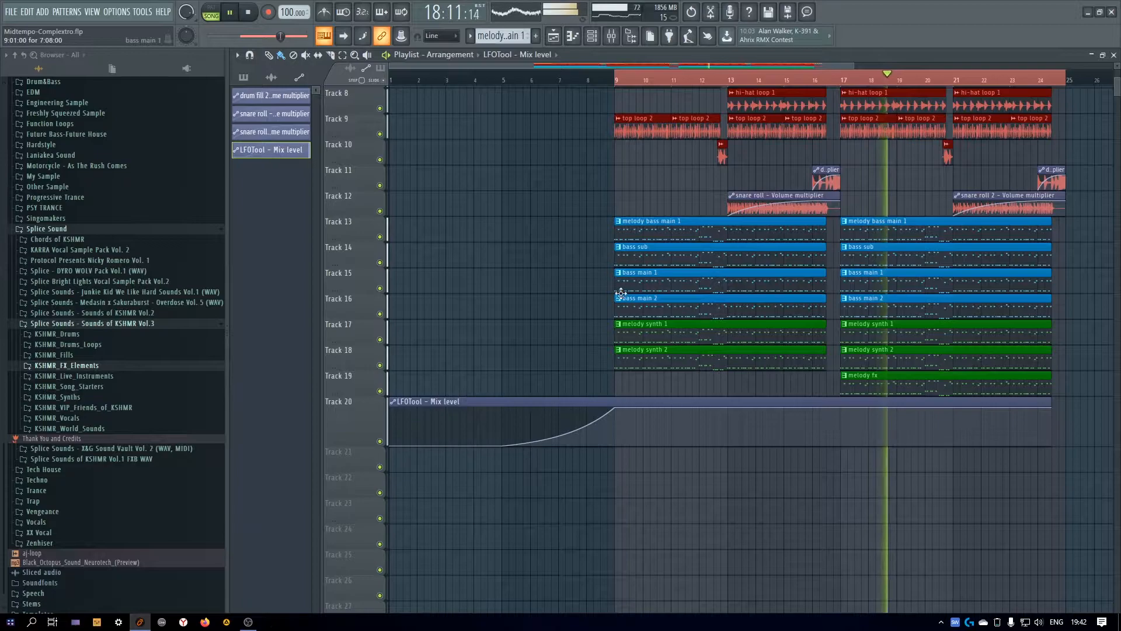
# - Play the arrangement up to bar 24 and review all tracks together with the Mix level automation
pyautogui.scroll(5, 601, 266)
pyautogui.scroll(2, 602, 270)
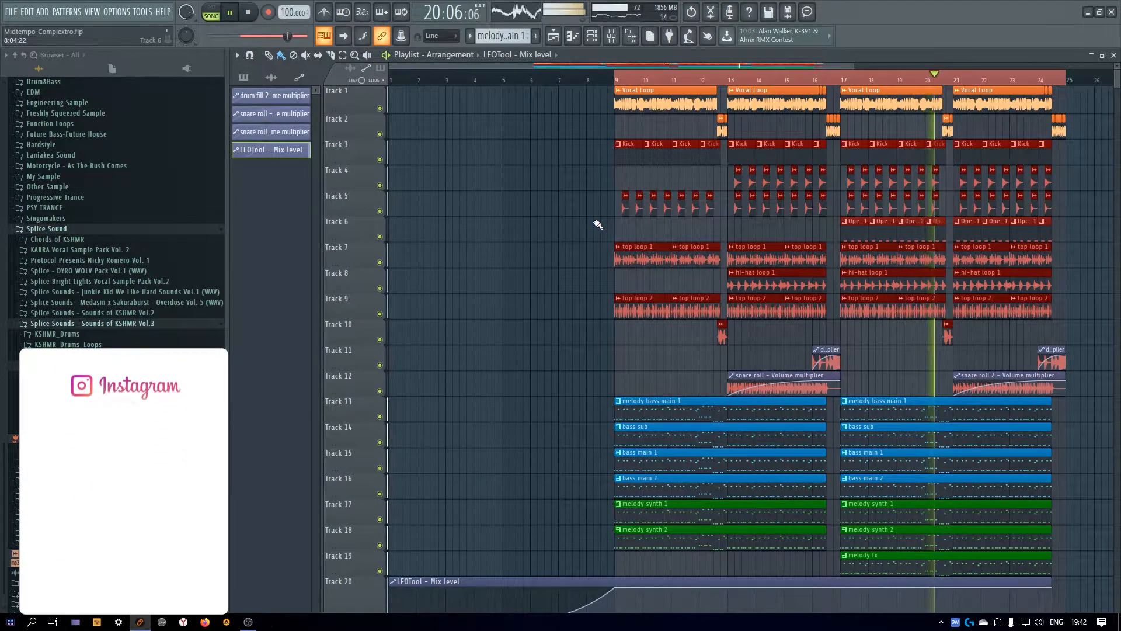
pyautogui.scroll(-7, 549, 279)
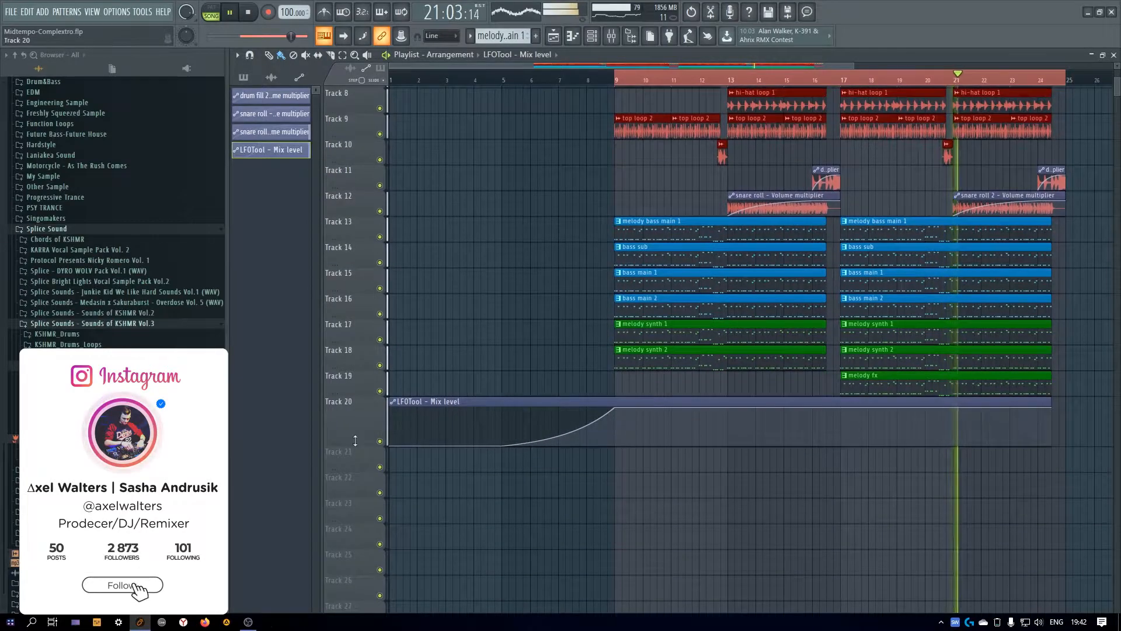
pyautogui.scroll(2, 537, 299)
pyautogui.scroll(6, 536, 298)
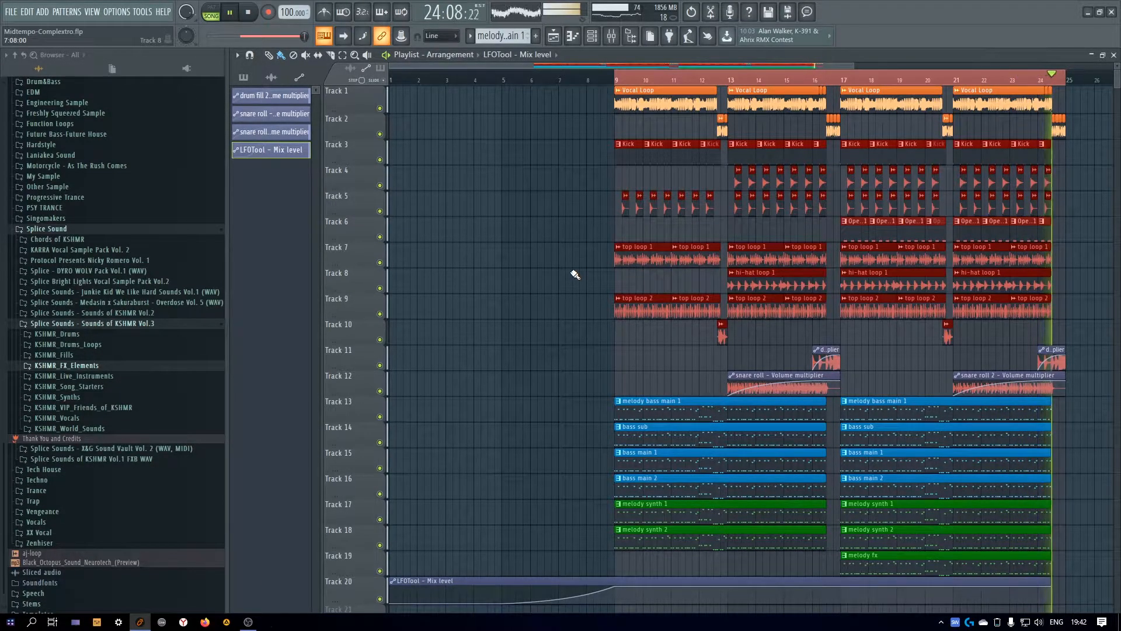
pyautogui.press('space')
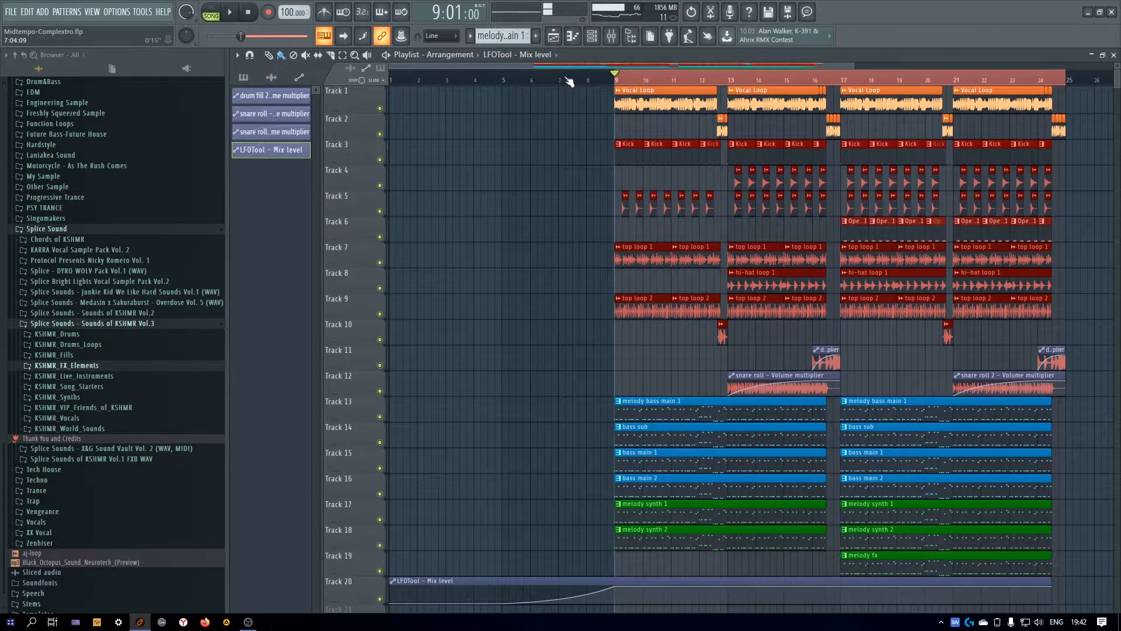
pyautogui.scroll(2, 576, 66)
pyautogui.hotkey('ctrl', 'a')
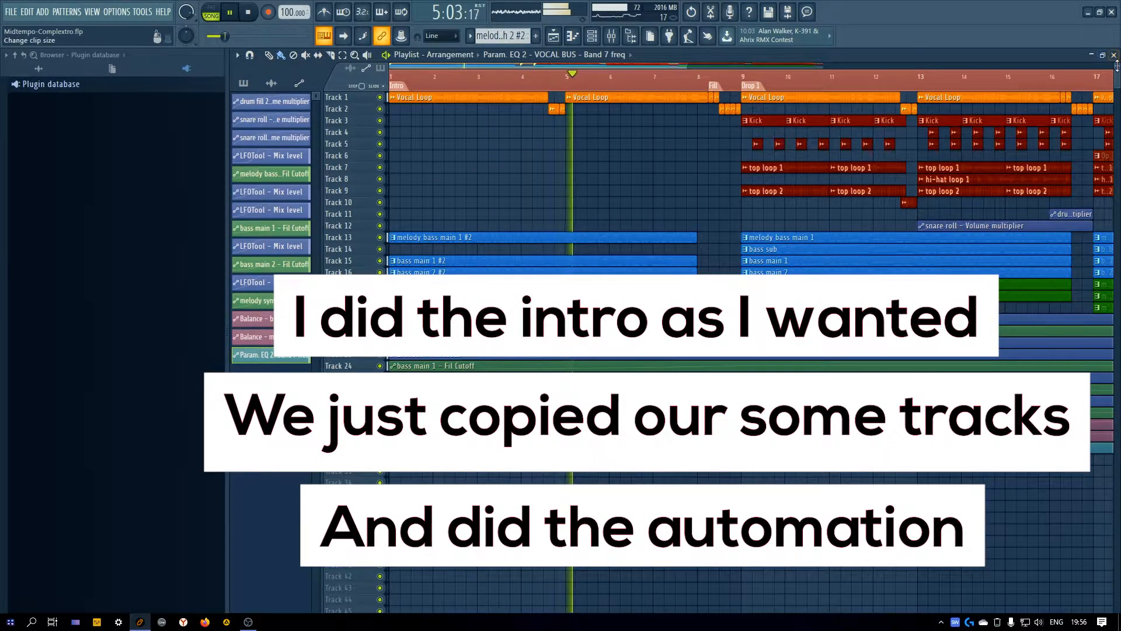
# - Play the intro and the drop sections, examining the copied patterns, the automation clips on Tracks 20 to 31 and the mixer levels
pyautogui.moveTo(1117, 66); pyautogui.dragTo(1117, 75)
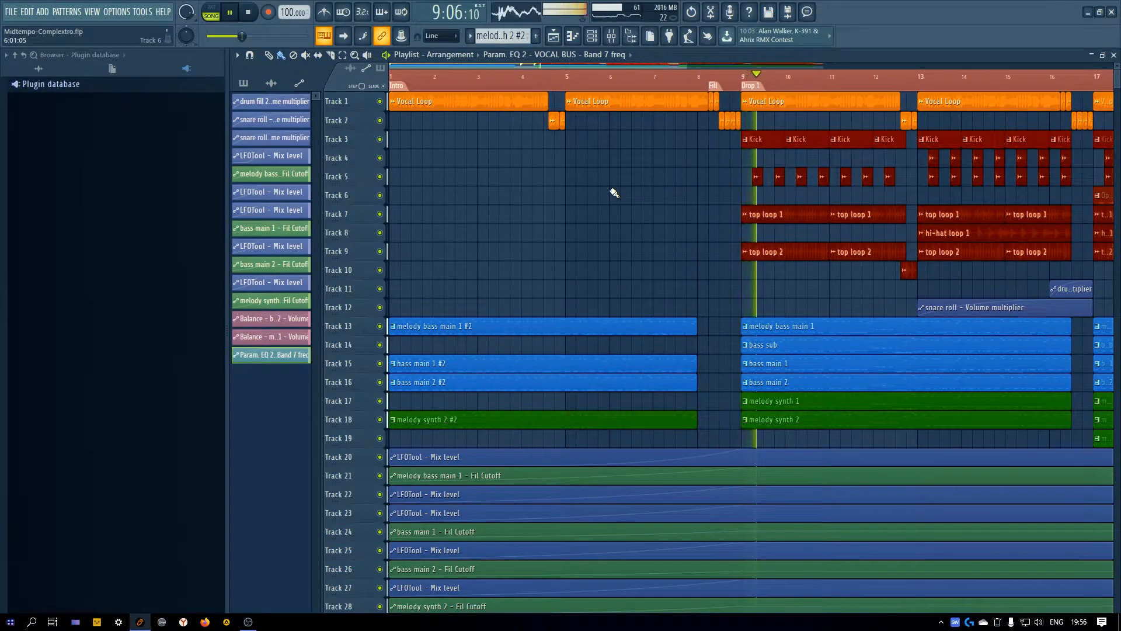
pyautogui.scroll(-5, 651, 83)
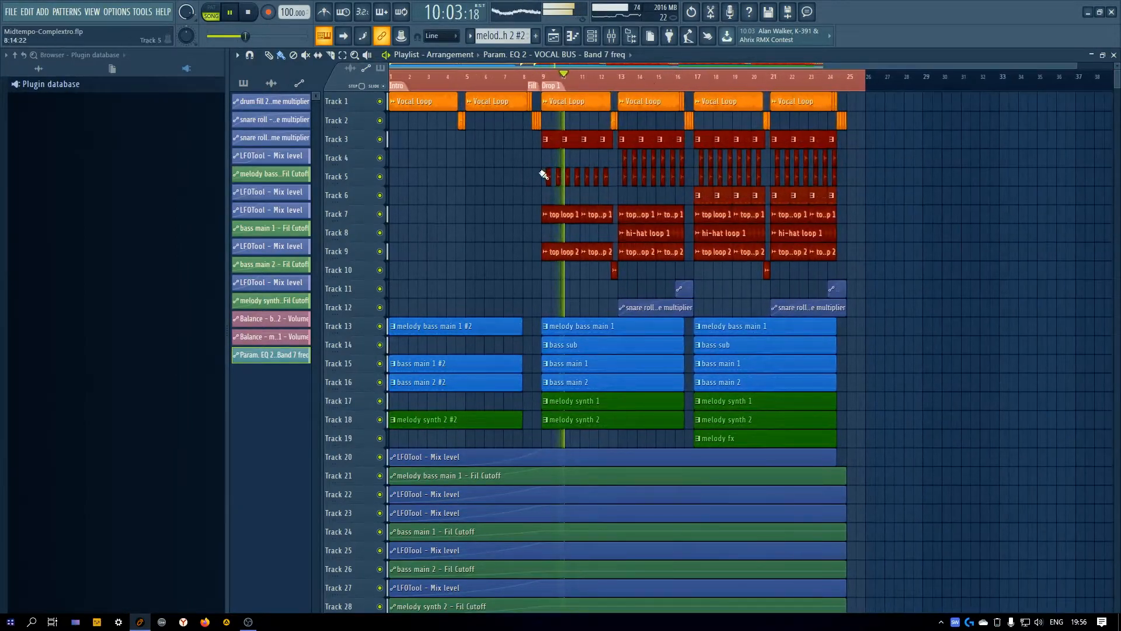
pyautogui.scroll(-4, 504, 194)
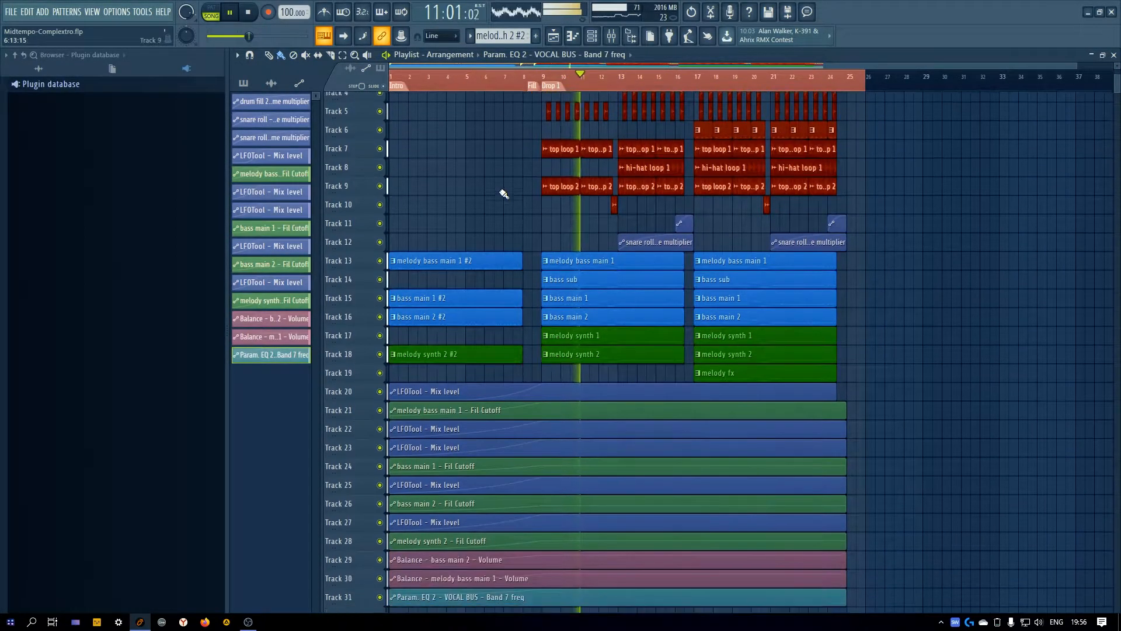
pyautogui.scroll(4, 504, 194)
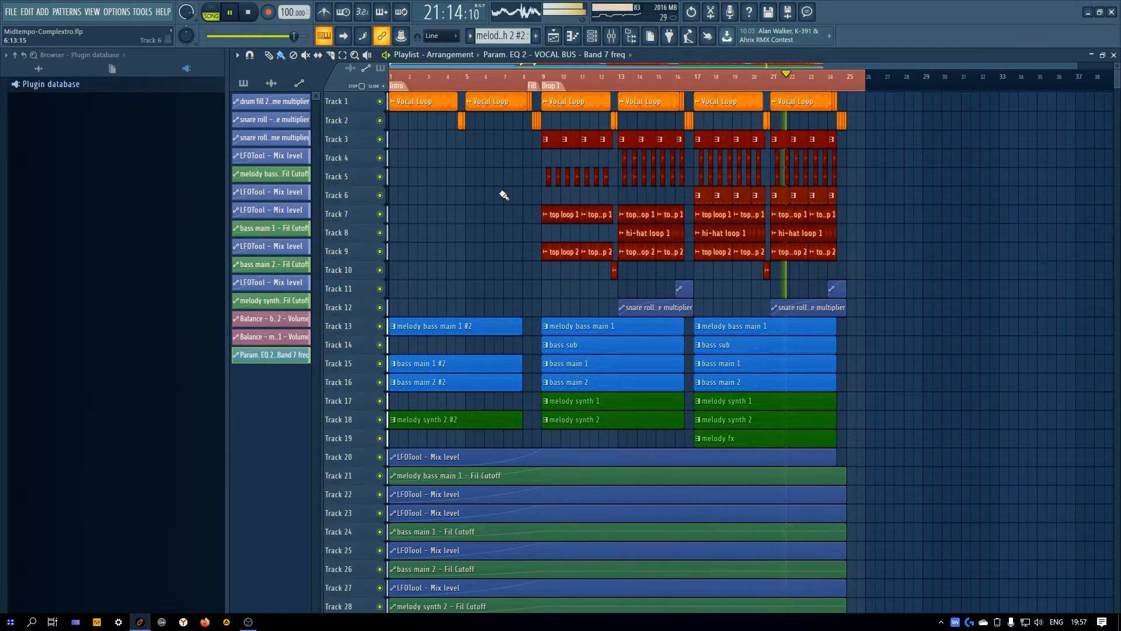
pyautogui.click(611, 35)
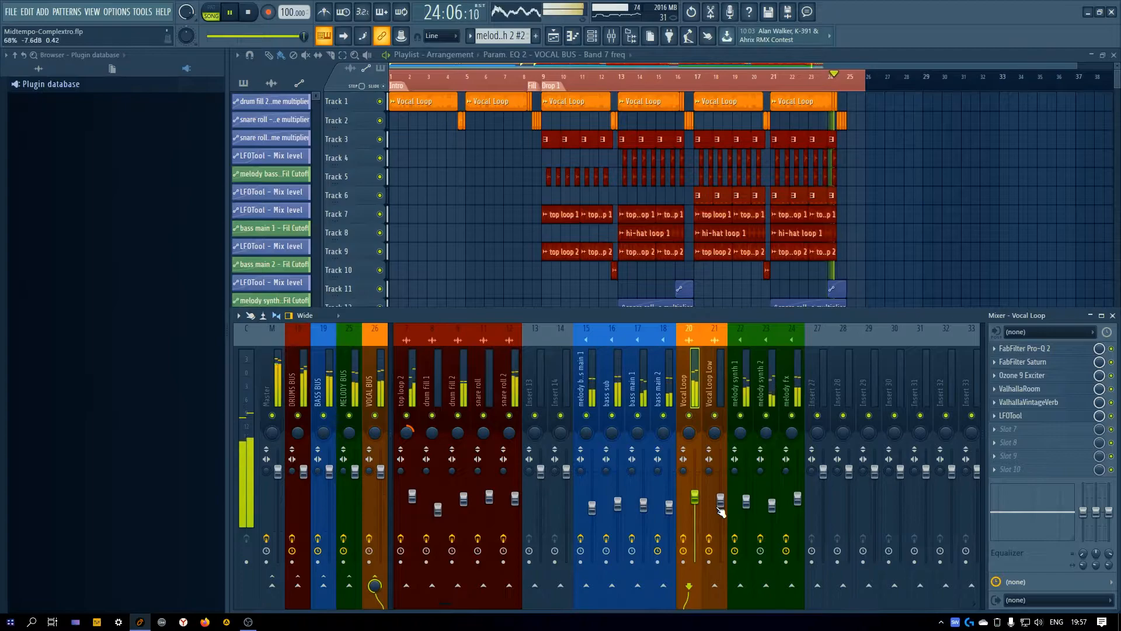
pyautogui.press('F9')
pyautogui.press('space')
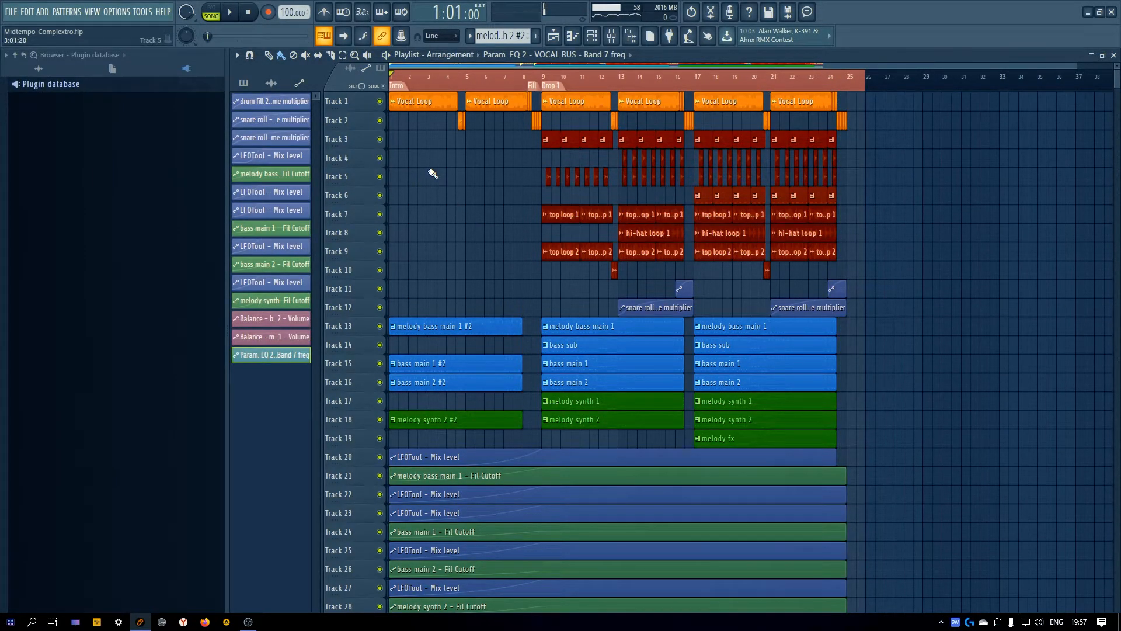
# - Place the KSHMR_White_Noise_04 sample on Track 20 near the start of the intro
pyautogui.click(495, 82)
pyautogui.scroll(-4, 918, 286)
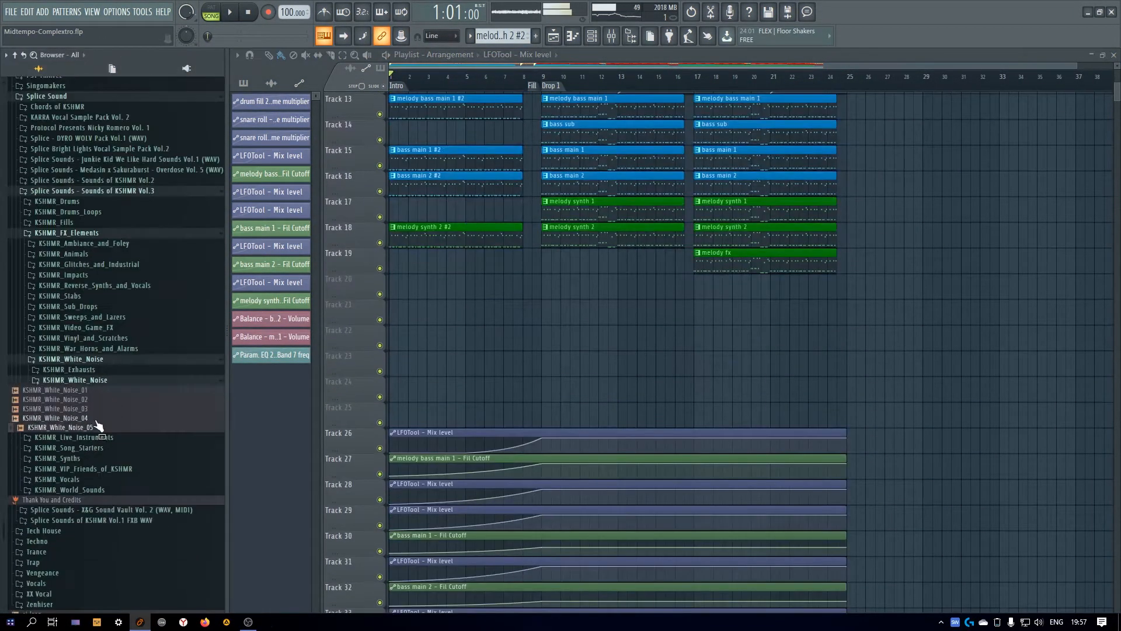
pyautogui.moveTo(50, 416); pyautogui.dragTo(418, 286)
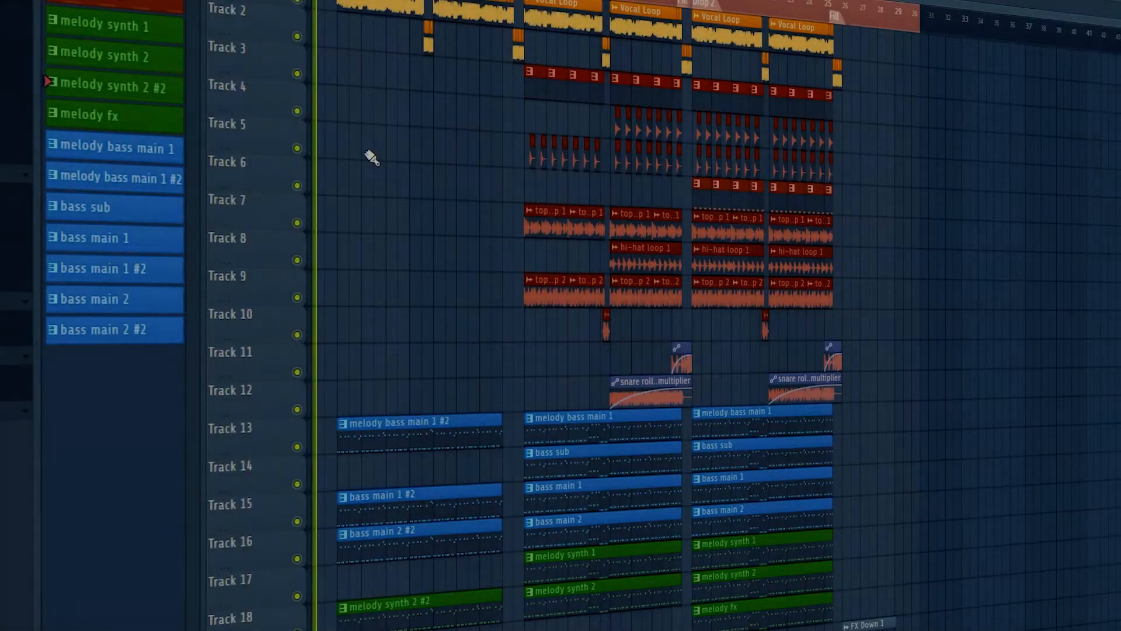
# - Play the full arrangement and review the FX Down, Long Sweep and FX Crash clips on Tracks 20 to 24 against the other tracks
pyautogui.scroll(-10, 372, 158)
pyautogui.press('space')
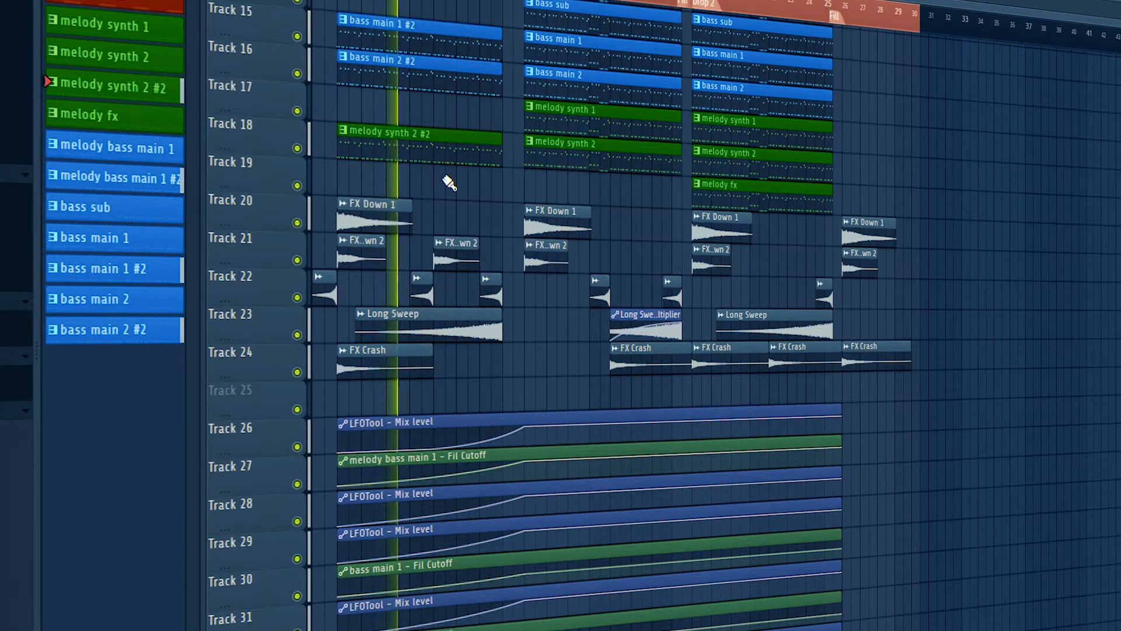
pyautogui.scroll(-1, 448, 183)
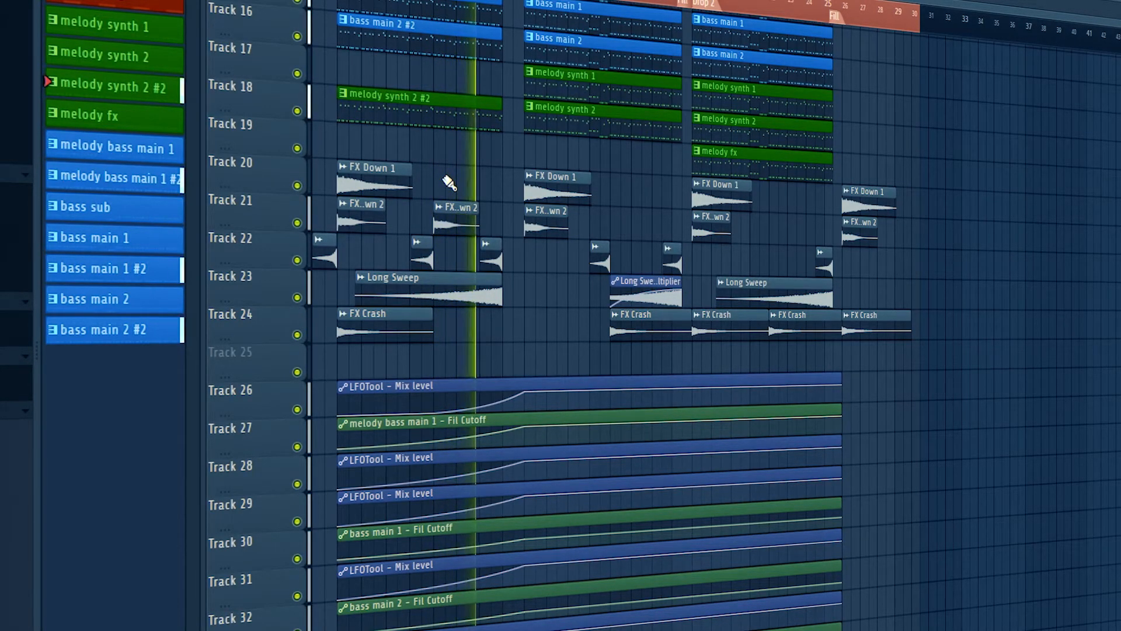
pyautogui.scroll(-1, 450, 183)
pyautogui.scroll(-6, 450, 183)
pyautogui.scroll(20, 449, 183)
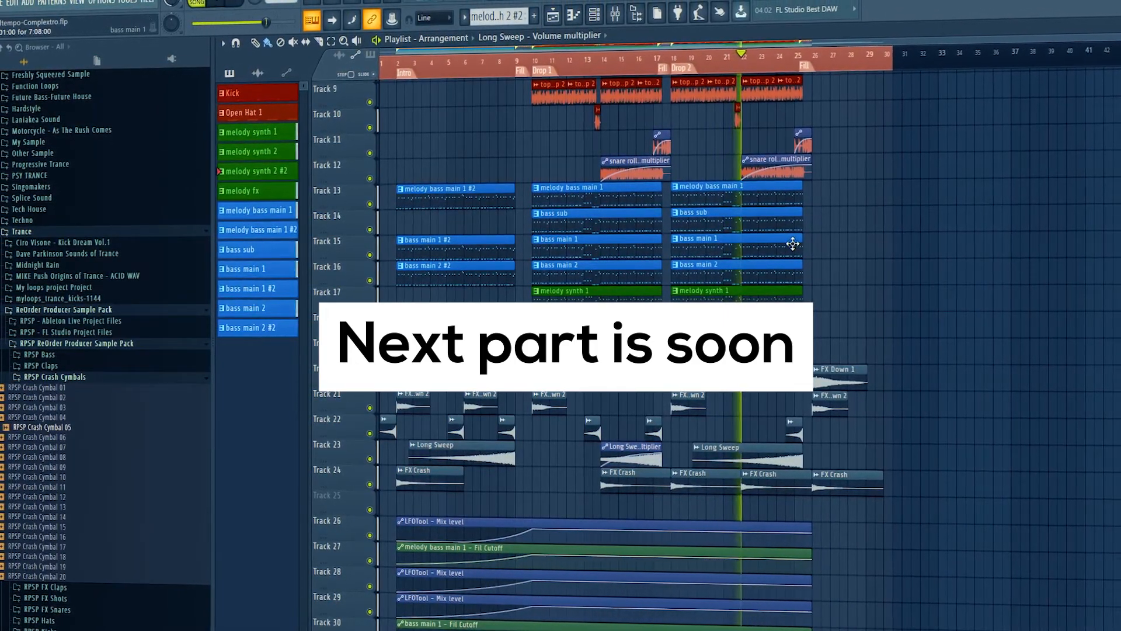
pyautogui.scroll(-1, 790, 245)
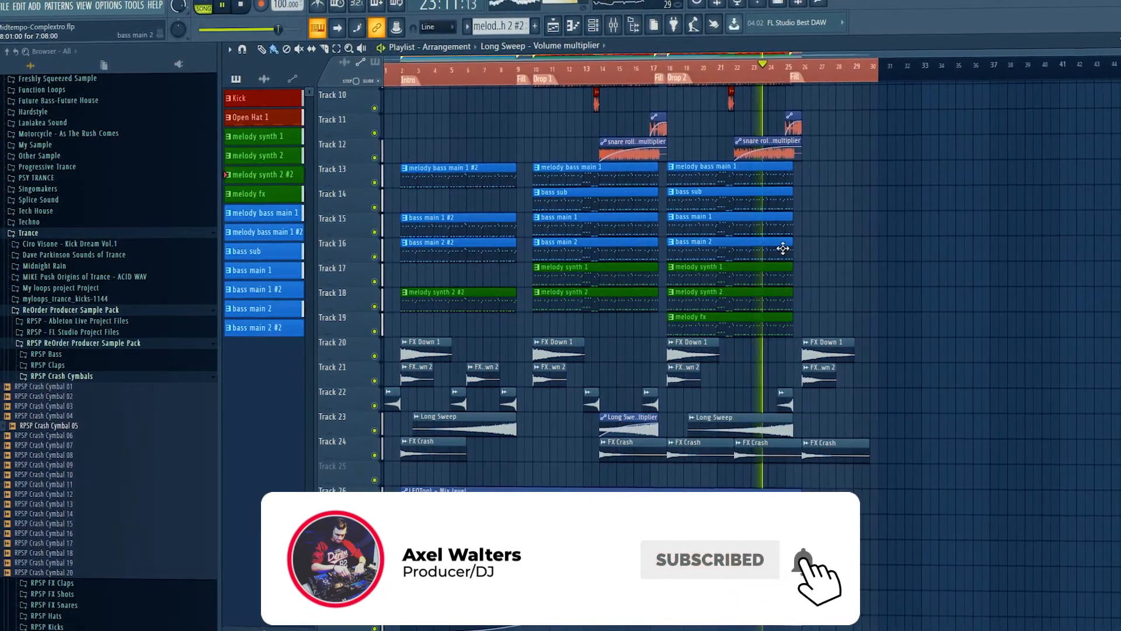
pyautogui.scroll(10, 779, 251)
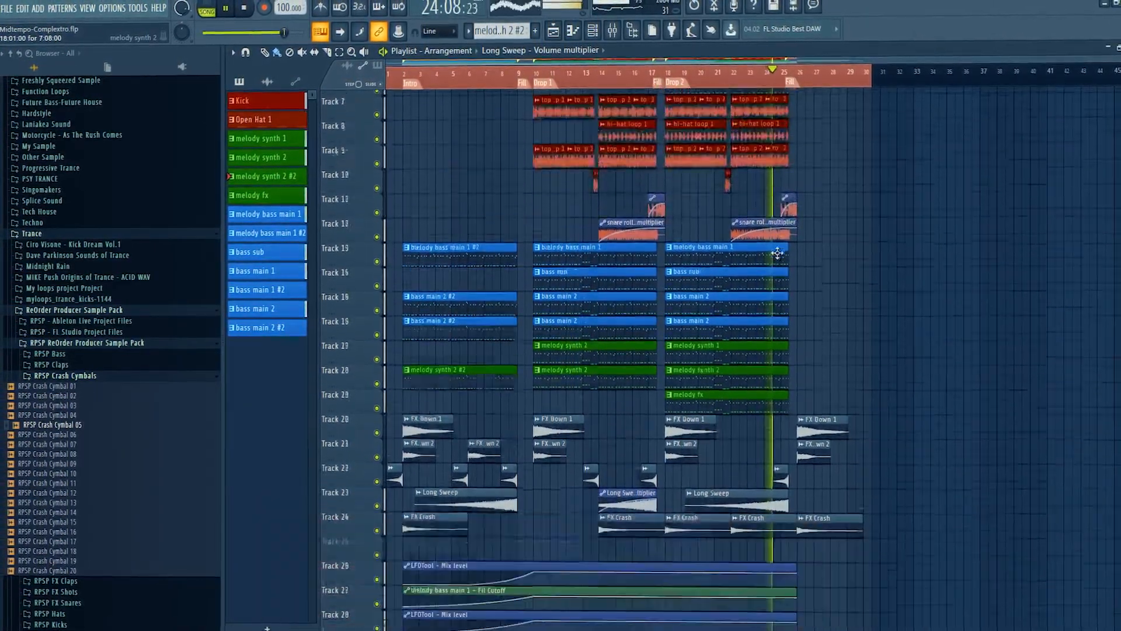